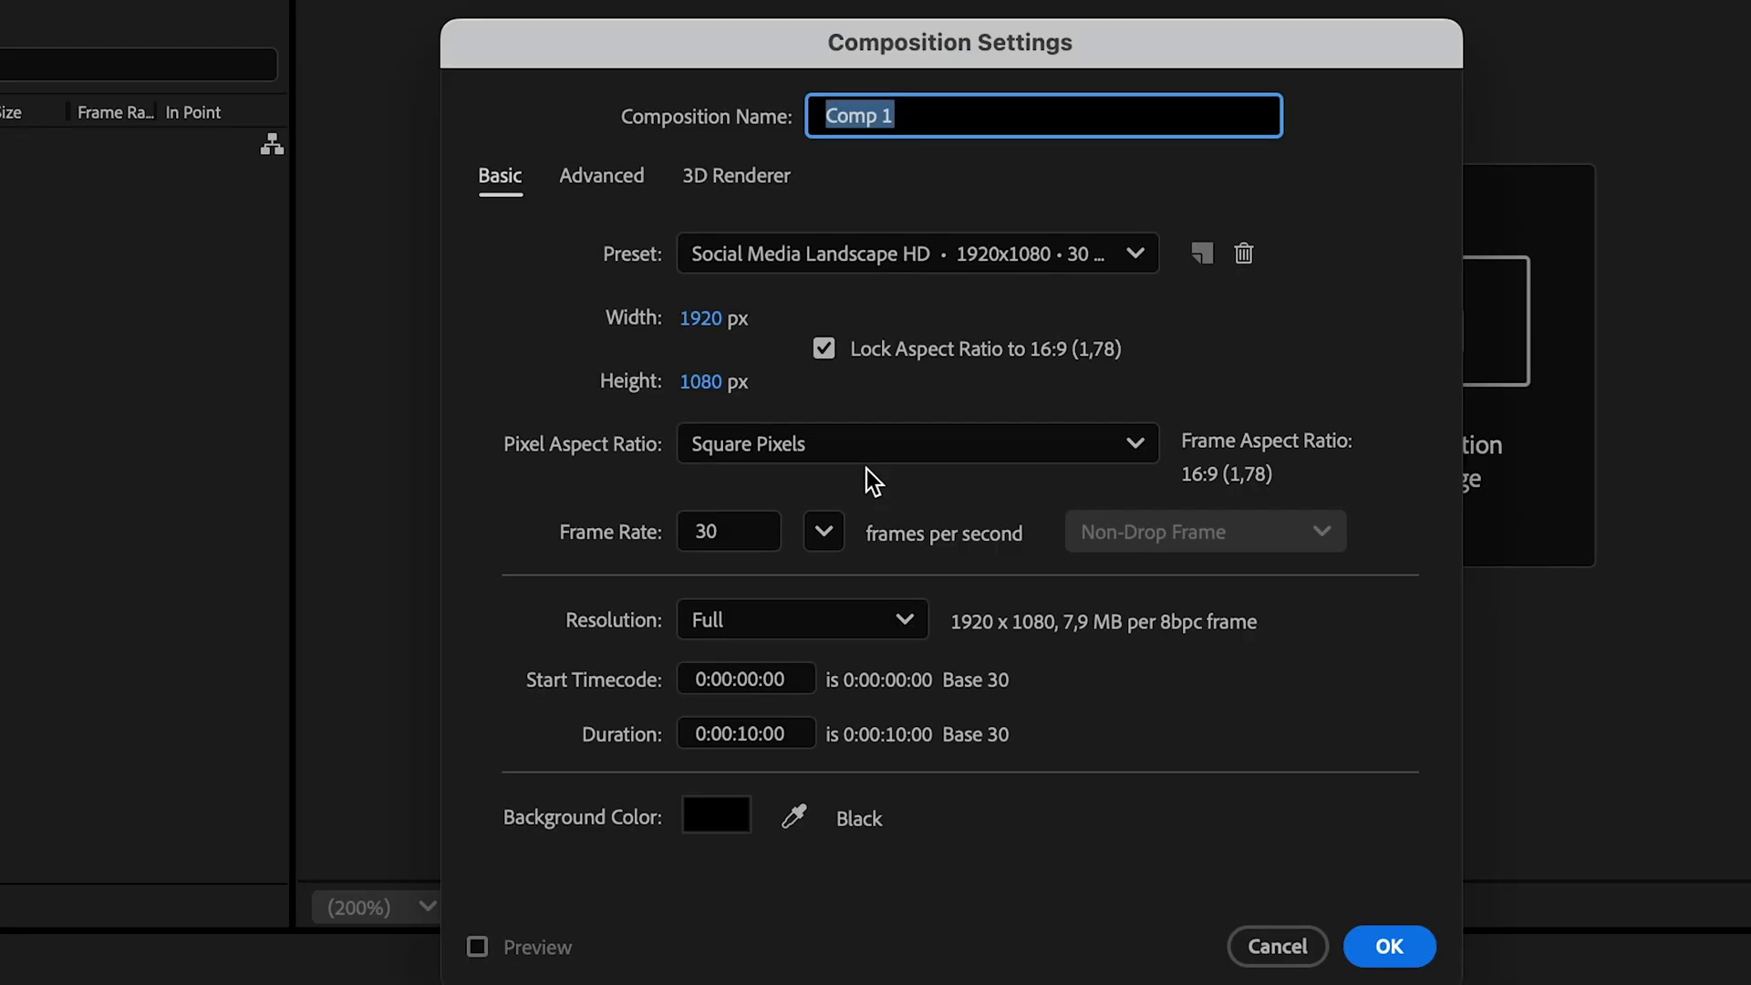
Step: Create a new composition from the Social Media Landscape HD preset (1920×1080, 30 fps)
{"action": "left_click", "coordinate": [1115, 259]}
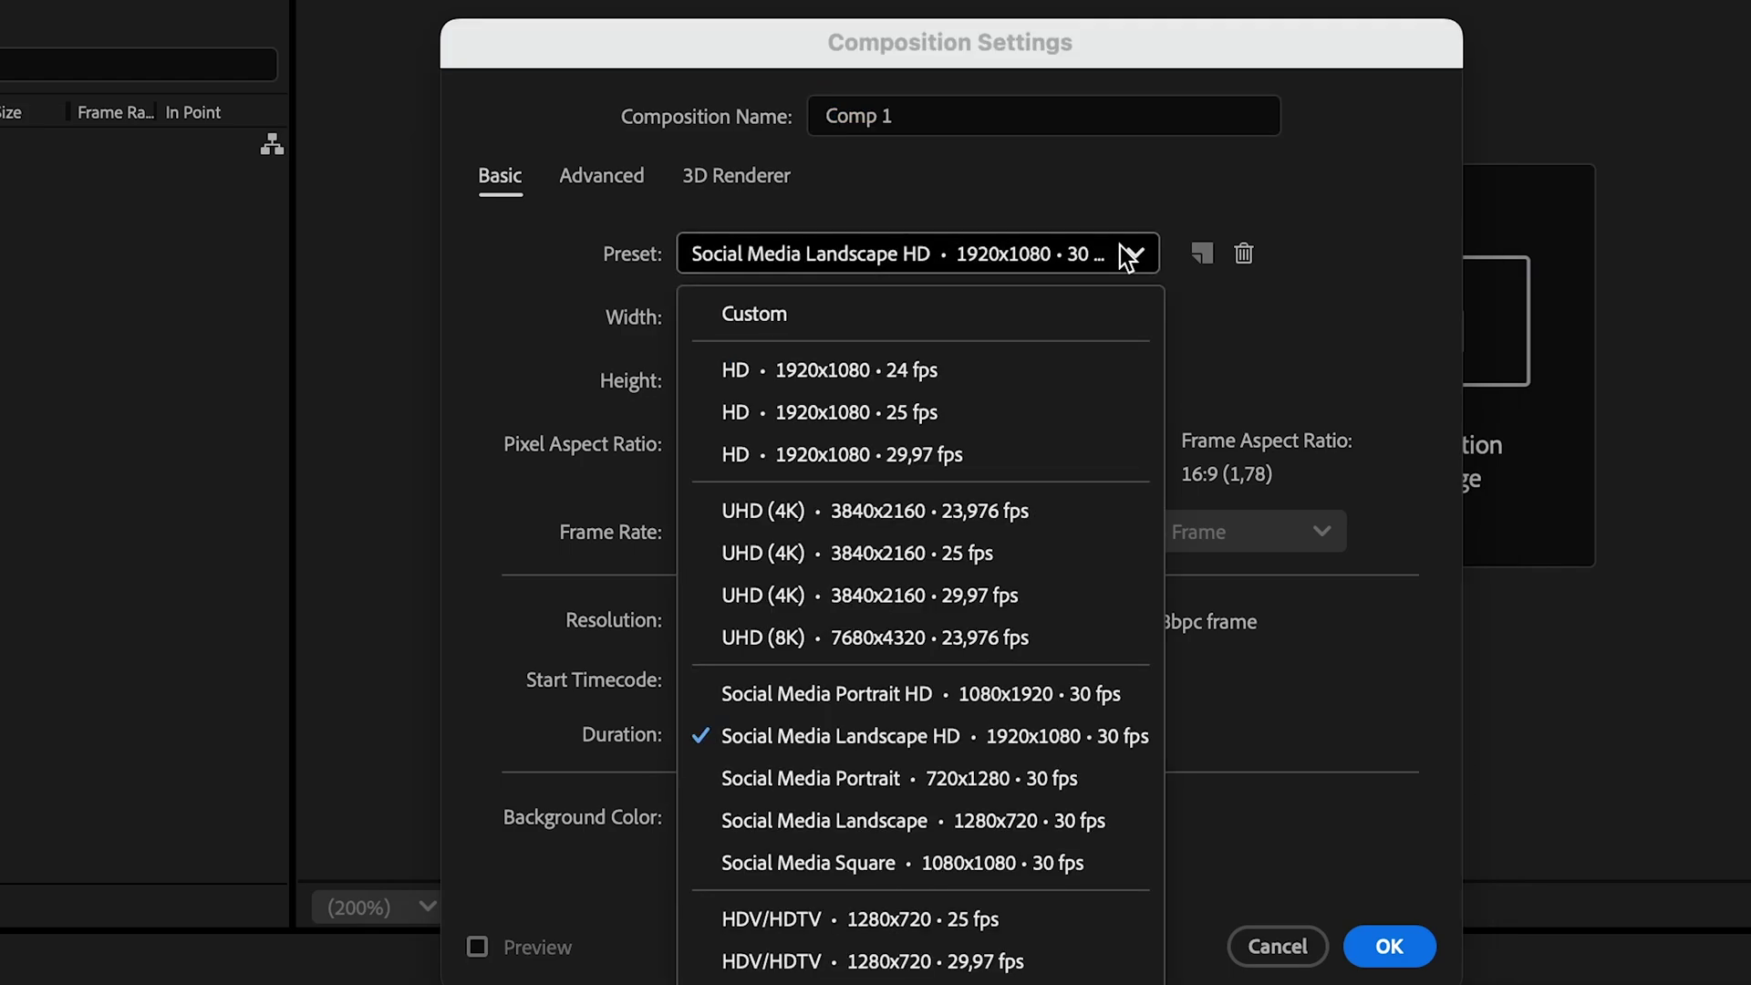
{"action": "left_click", "coordinate": [1060, 751]}
{"action": "left_click", "coordinate": [1386, 944]}
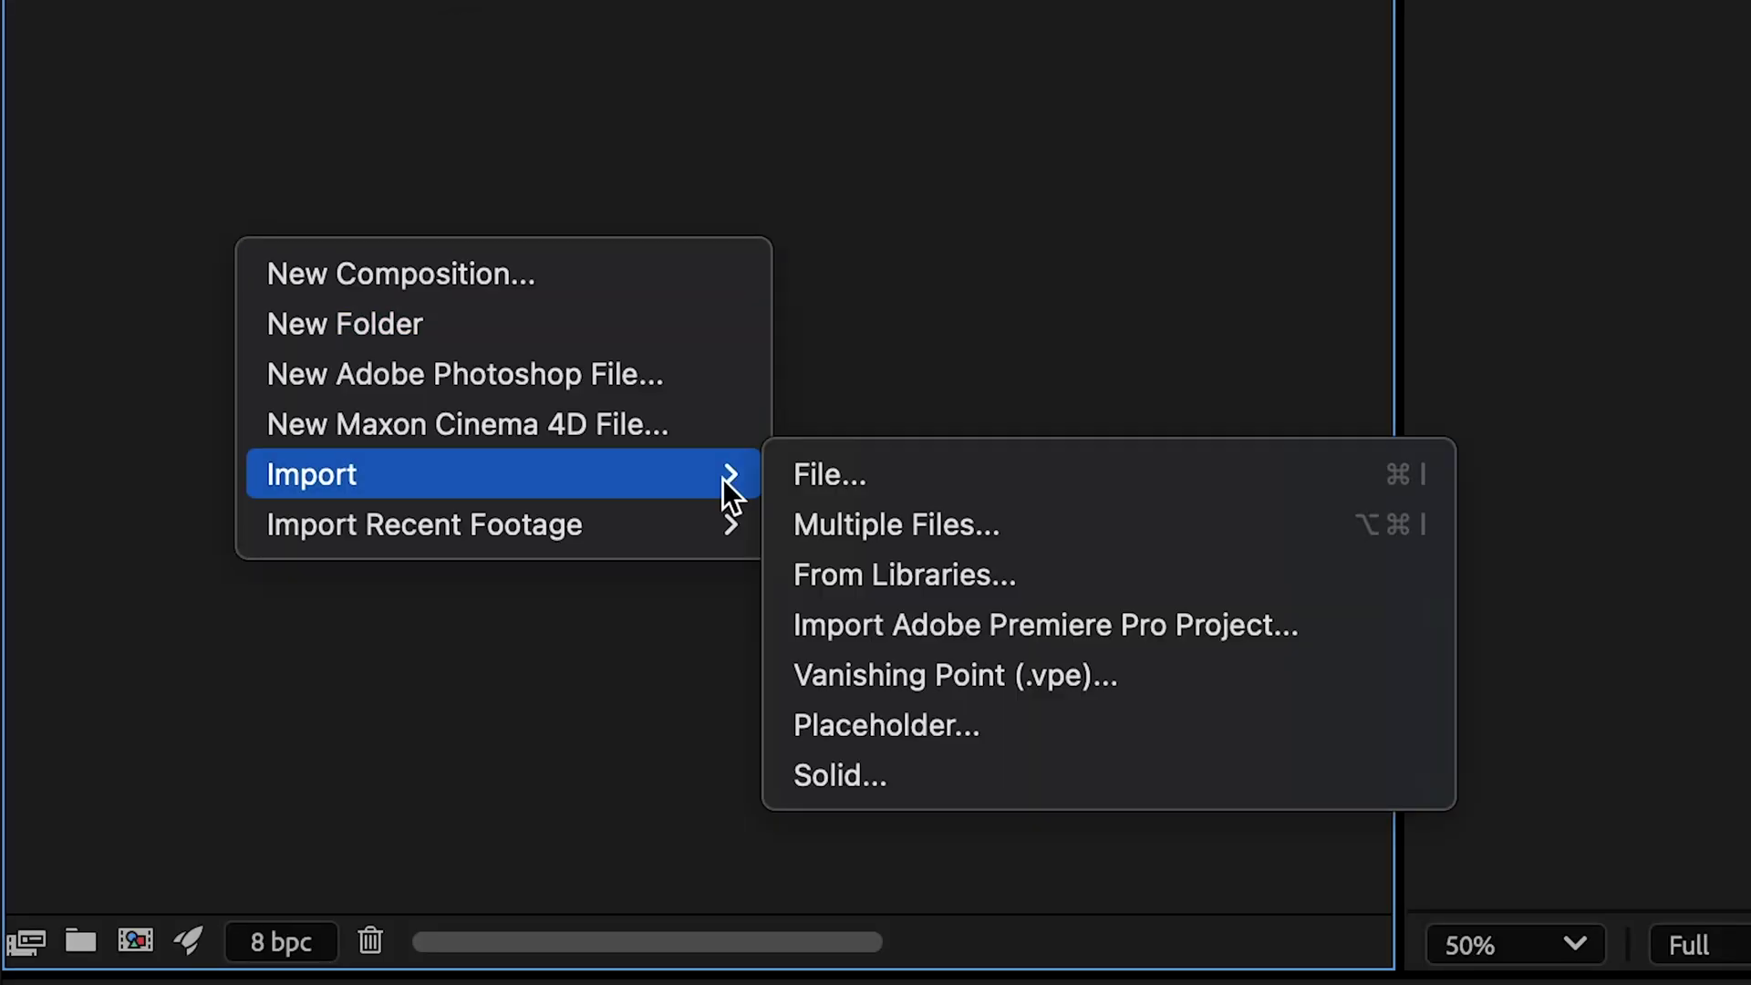
Step: Import all twelve HELLO and YOU pill PNGs from the hello you folder
{"action": "left_click", "coordinate": [913, 483]}
{"action": "key", "text": "super+a"}
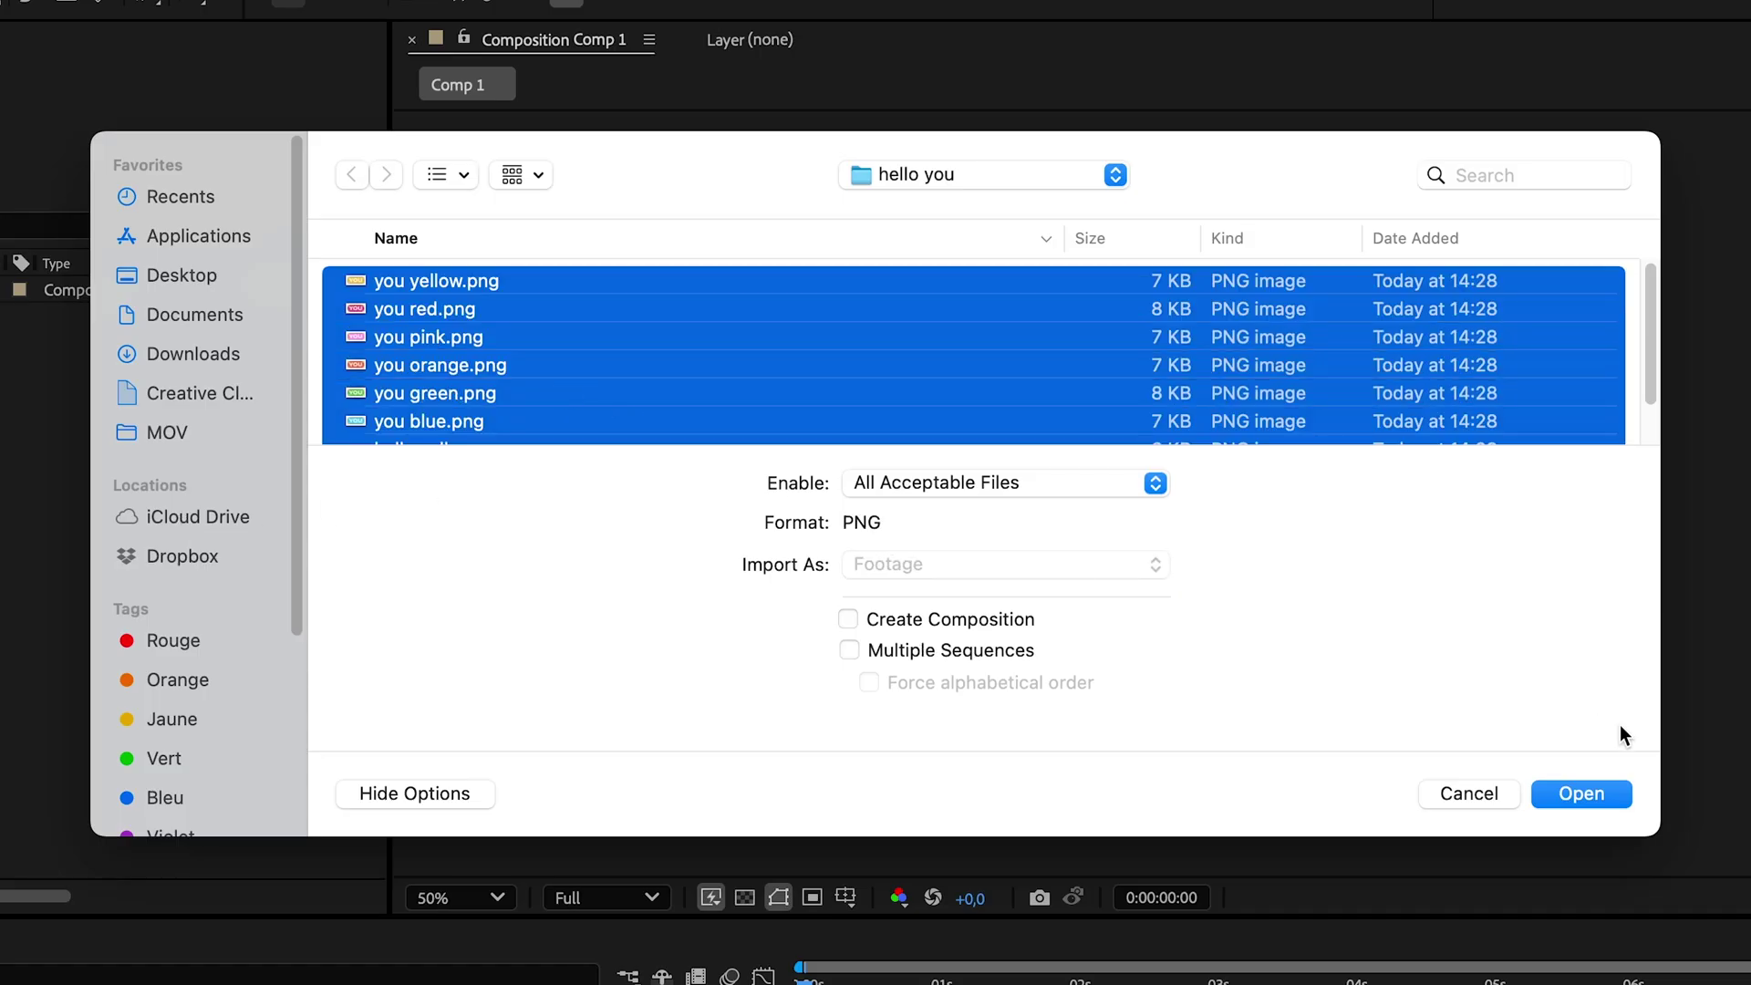
{"action": "key", "text": "Return"}
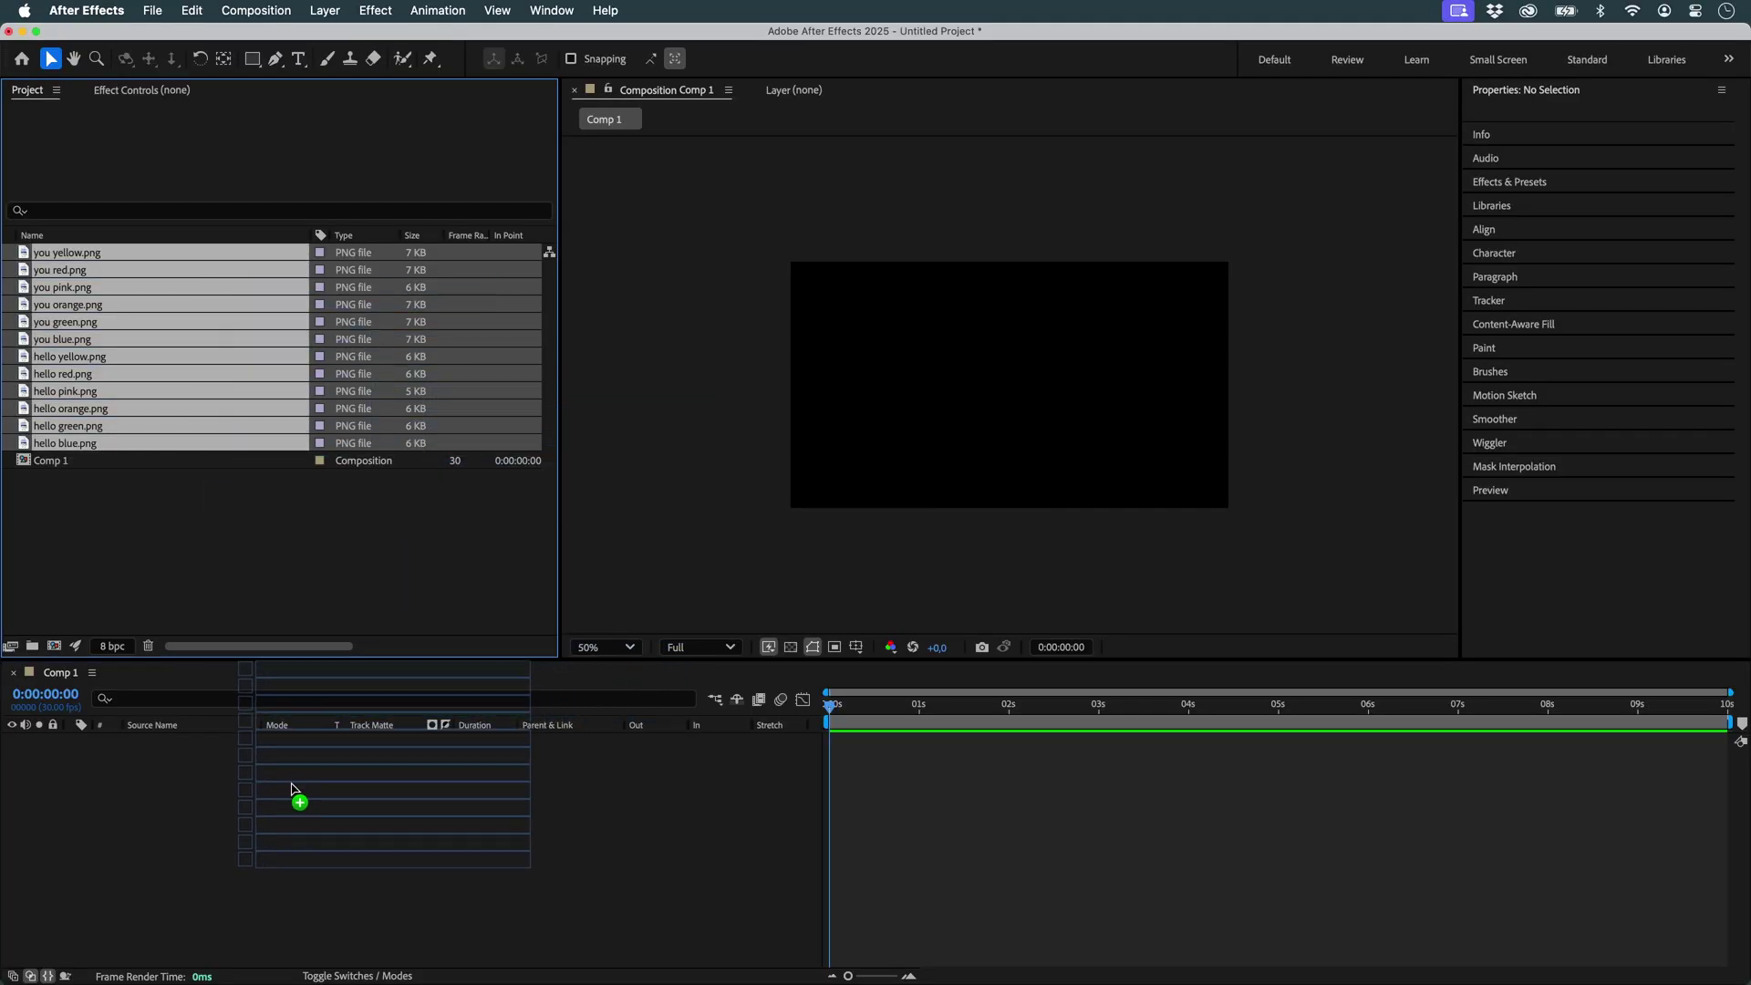
Step: Add the pill images to Comp 1 as layers and duplicate them into 96 layers
{"action": "left_click_drag", "start_coordinate": [71, 373], "coordinate": [294, 788]}
{"action": "key", "text": "super+d"}
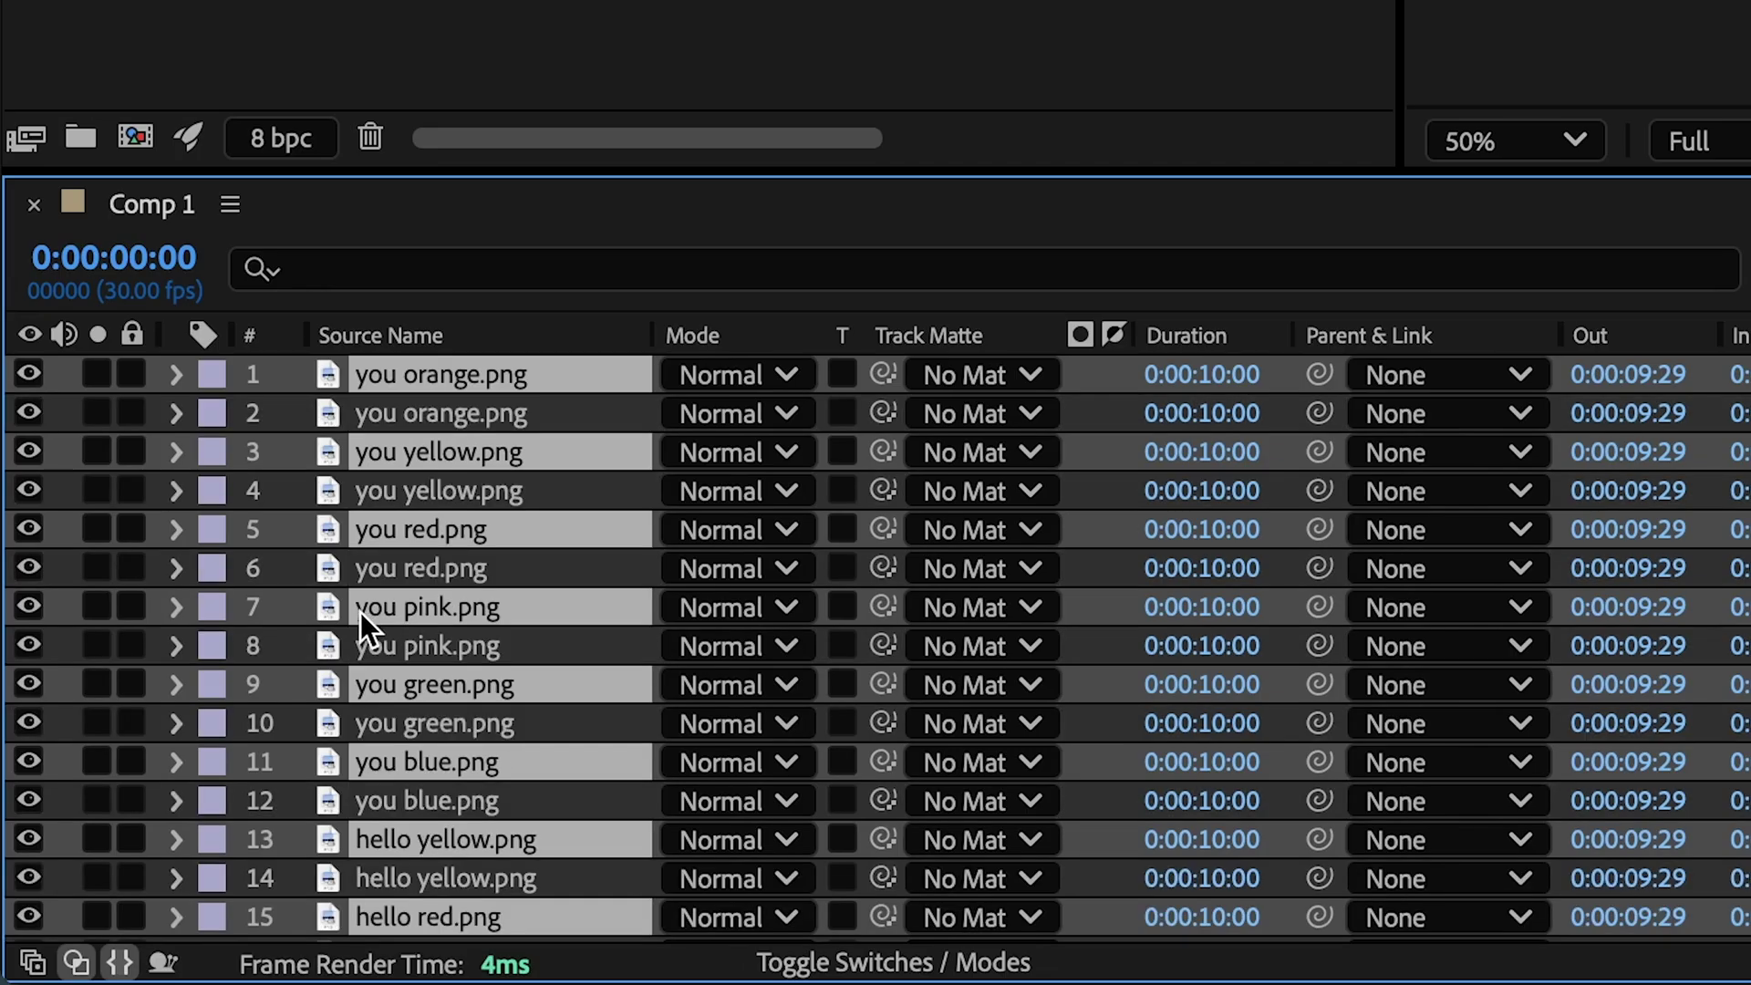
{"action": "scroll", "coordinate": [361, 626], "scroll_direction": "down", "scroll_amount": 3}
{"action": "scroll", "coordinate": [360, 626], "scroll_direction": "down", "scroll_amount": 3}
{"action": "key", "text": "super+d"}
{"action": "key", "text": "super+d"}
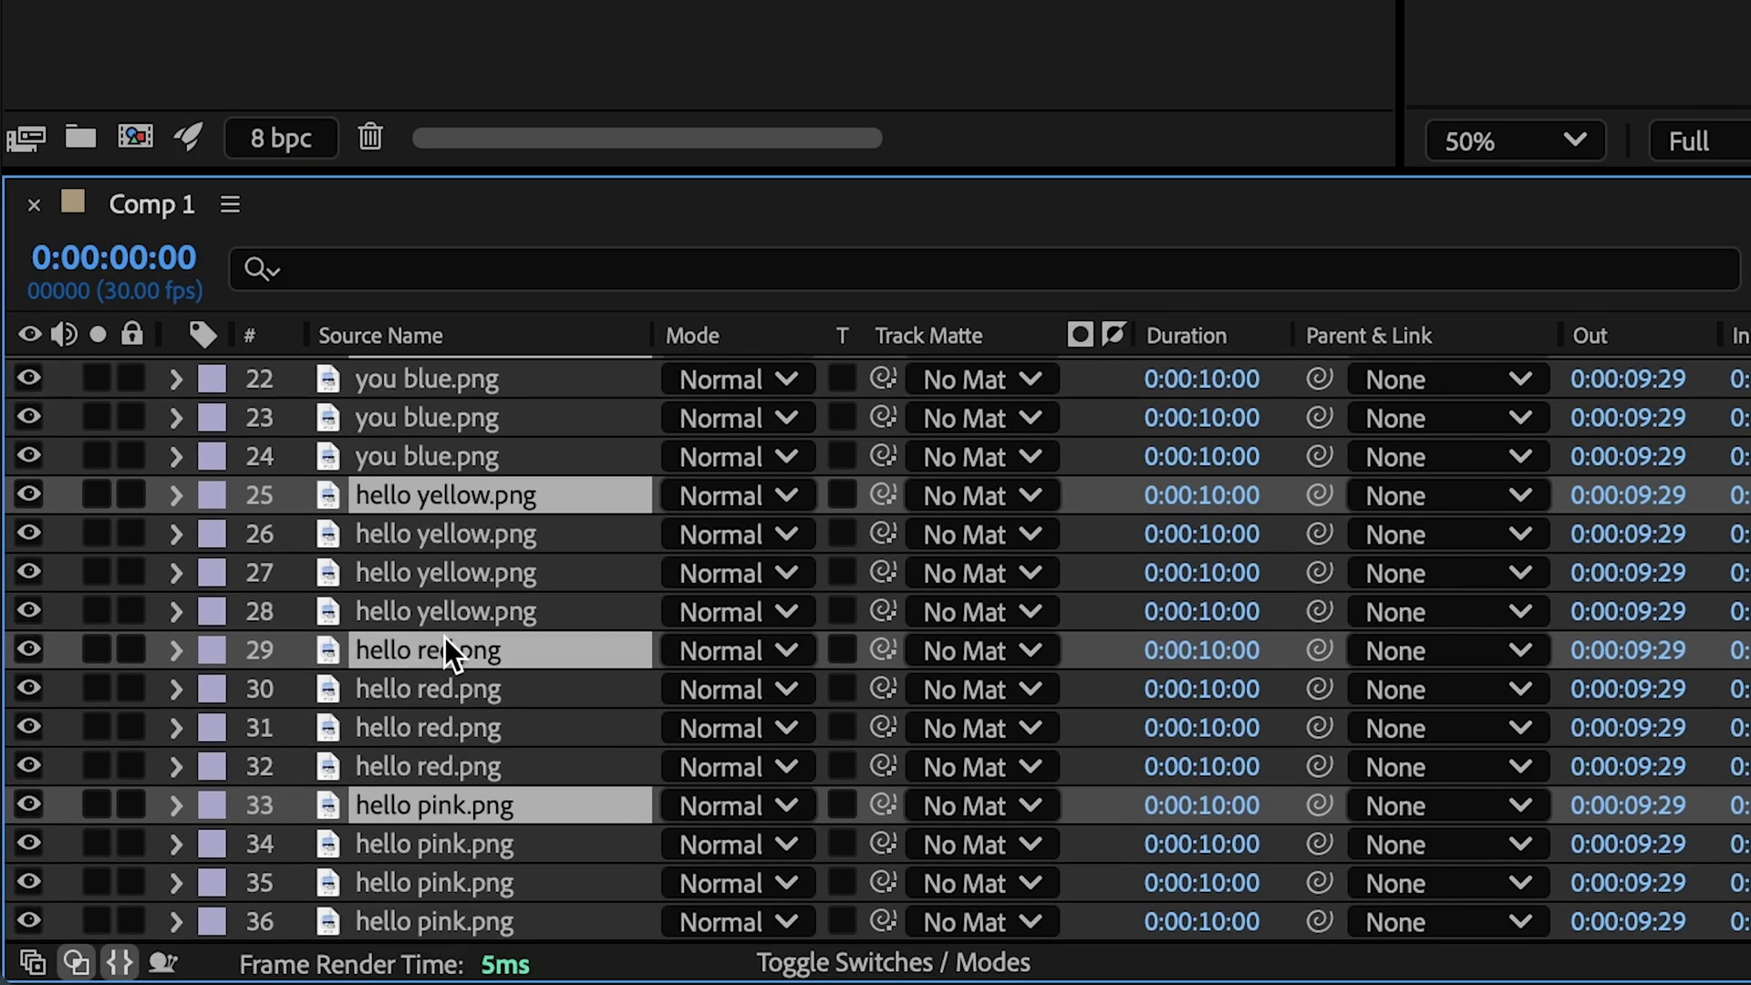
{"action": "scroll", "coordinate": [445, 637], "scroll_direction": "down", "scroll_amount": 3}
{"action": "key", "text": "super+d"}
{"action": "scroll", "coordinate": [448, 633], "scroll_direction": "down", "scroll_amount": 3}
{"action": "key", "text": "super+d"}
{"action": "scroll", "coordinate": [438, 625], "scroll_direction": "down", "scroll_amount": 3}
{"action": "key", "text": "super+d"}
{"action": "scroll", "coordinate": [436, 625], "scroll_direction": "down", "scroll_amount": 3}
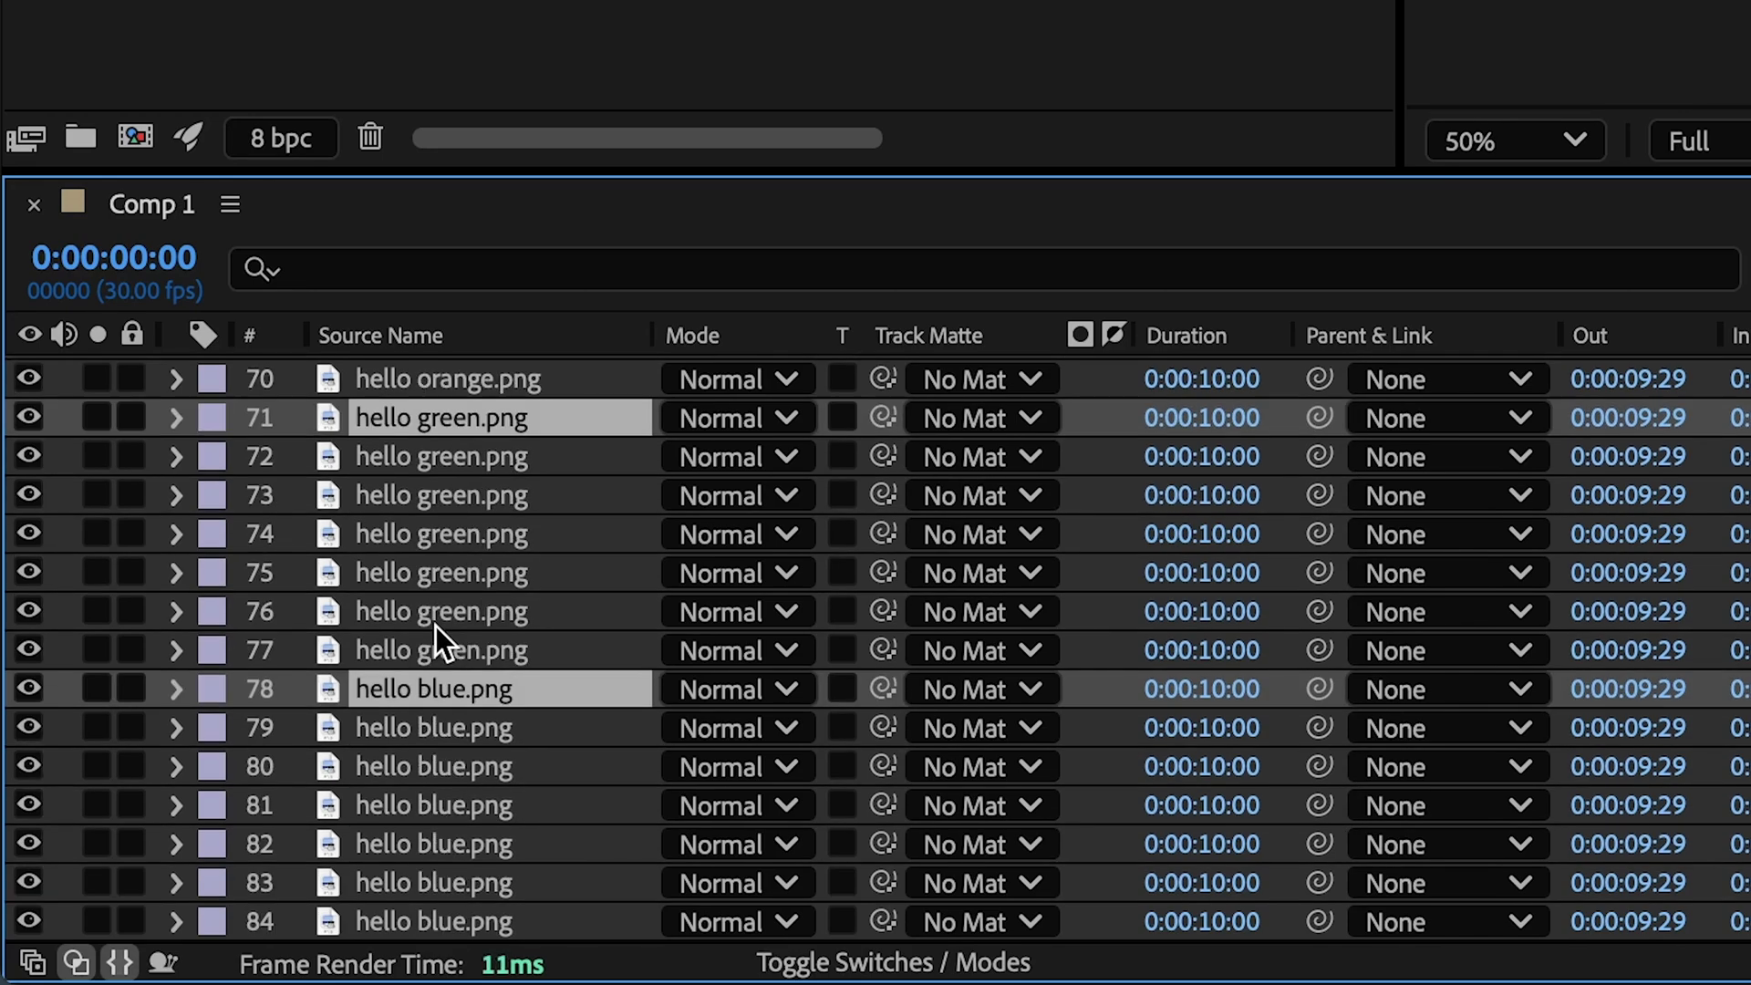
{"action": "key", "text": "super+d"}
{"action": "scroll", "coordinate": [412, 612], "scroll_direction": "down", "scroll_amount": 3}
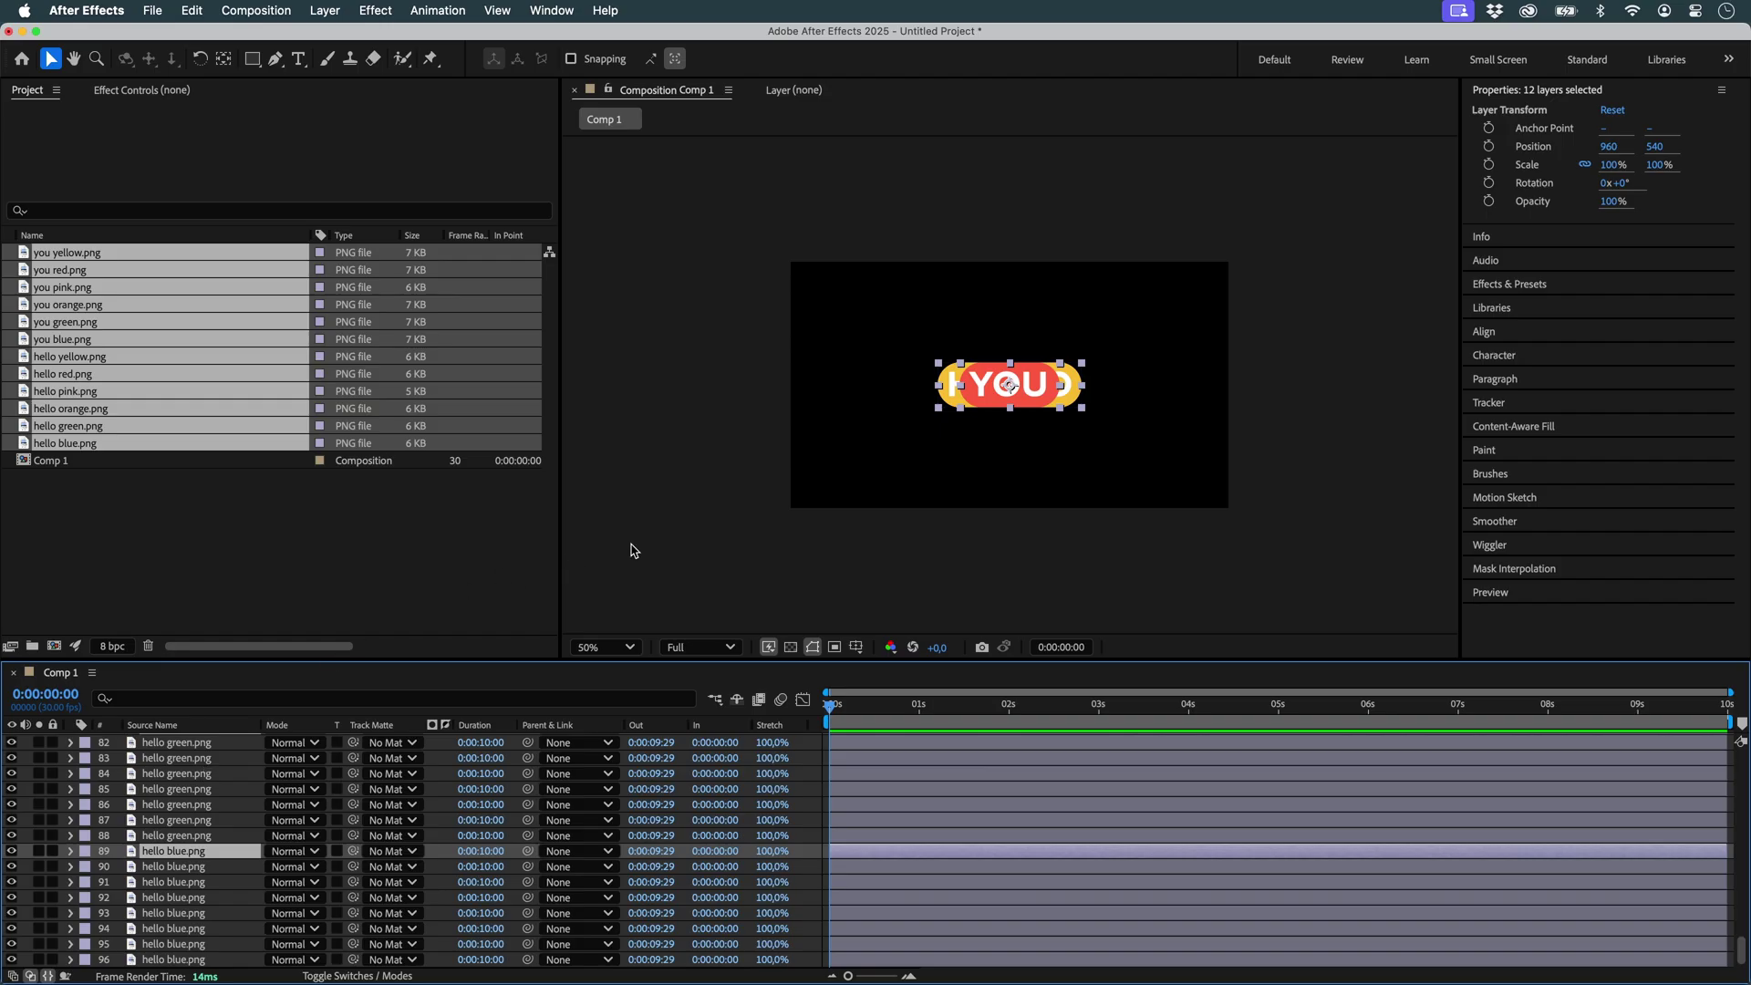
Step: Use the Rift script to randomize all 96 layers' start times between 0 and 250
{"action": "left_click", "coordinate": [574, 241]}
{"action": "left_click", "coordinate": [550, 9]}
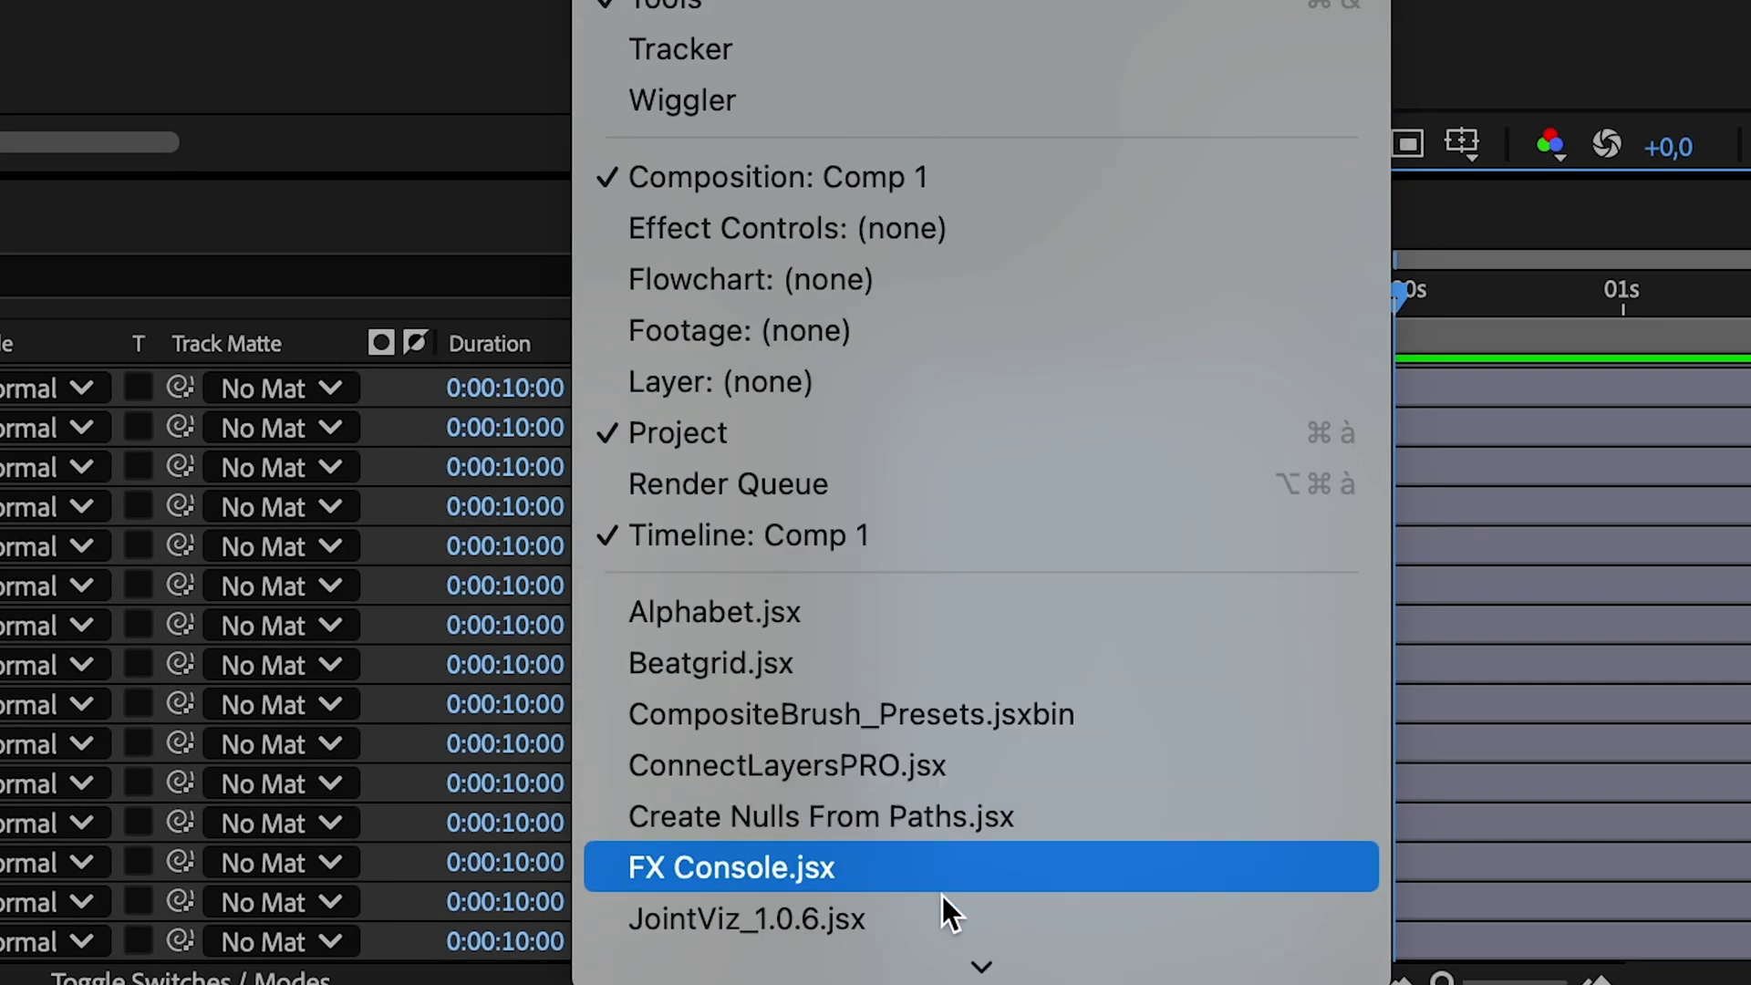
{"action": "left_click", "coordinate": [881, 602]}
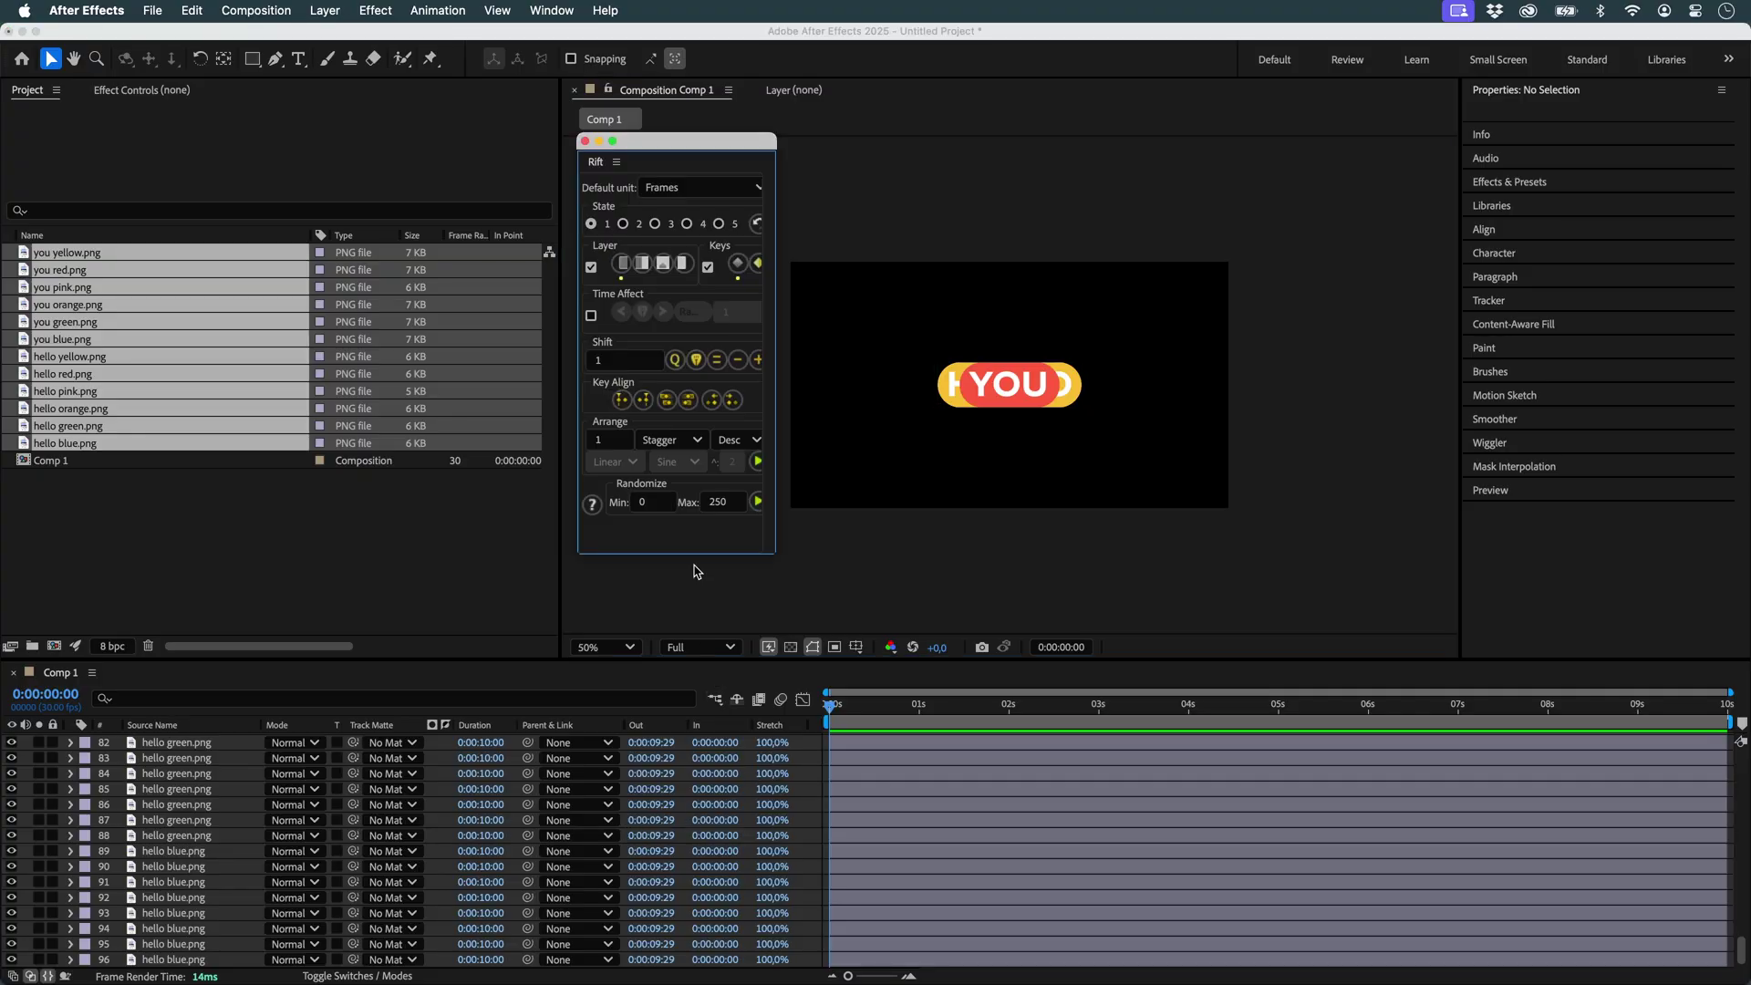
{"action": "left_click", "coordinate": [176, 868]}
{"action": "key", "text": "super+a"}
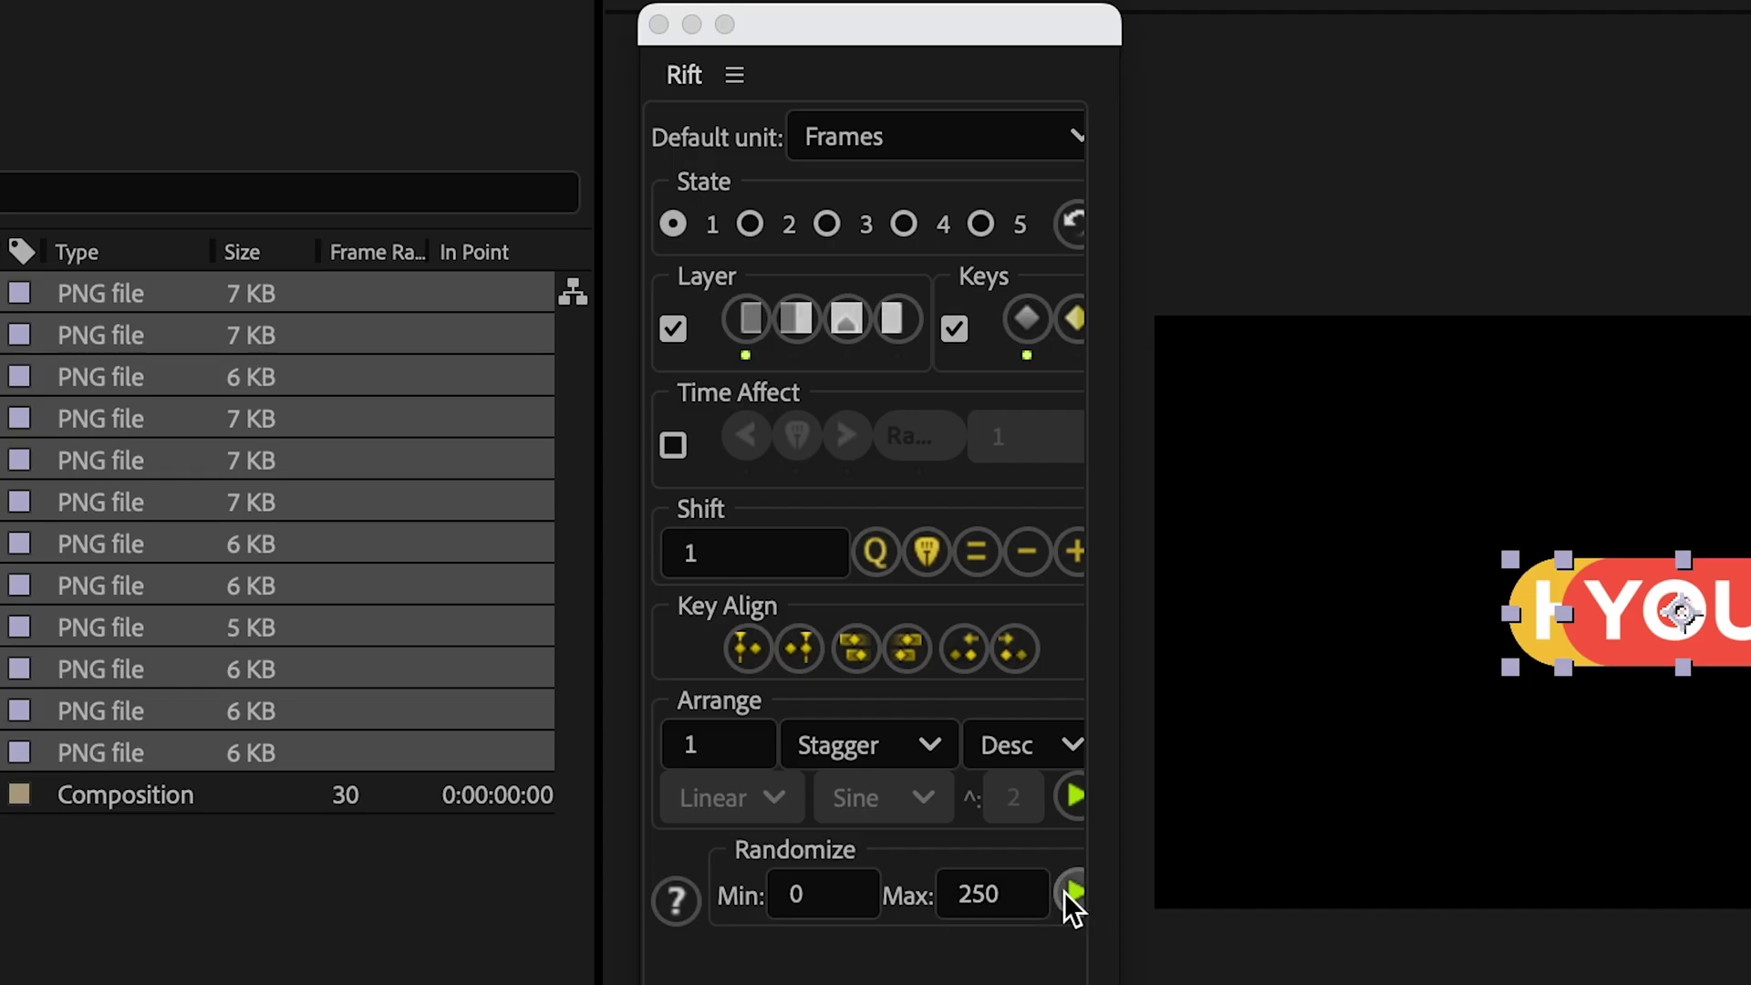
{"action": "left_click", "coordinate": [1070, 895]}
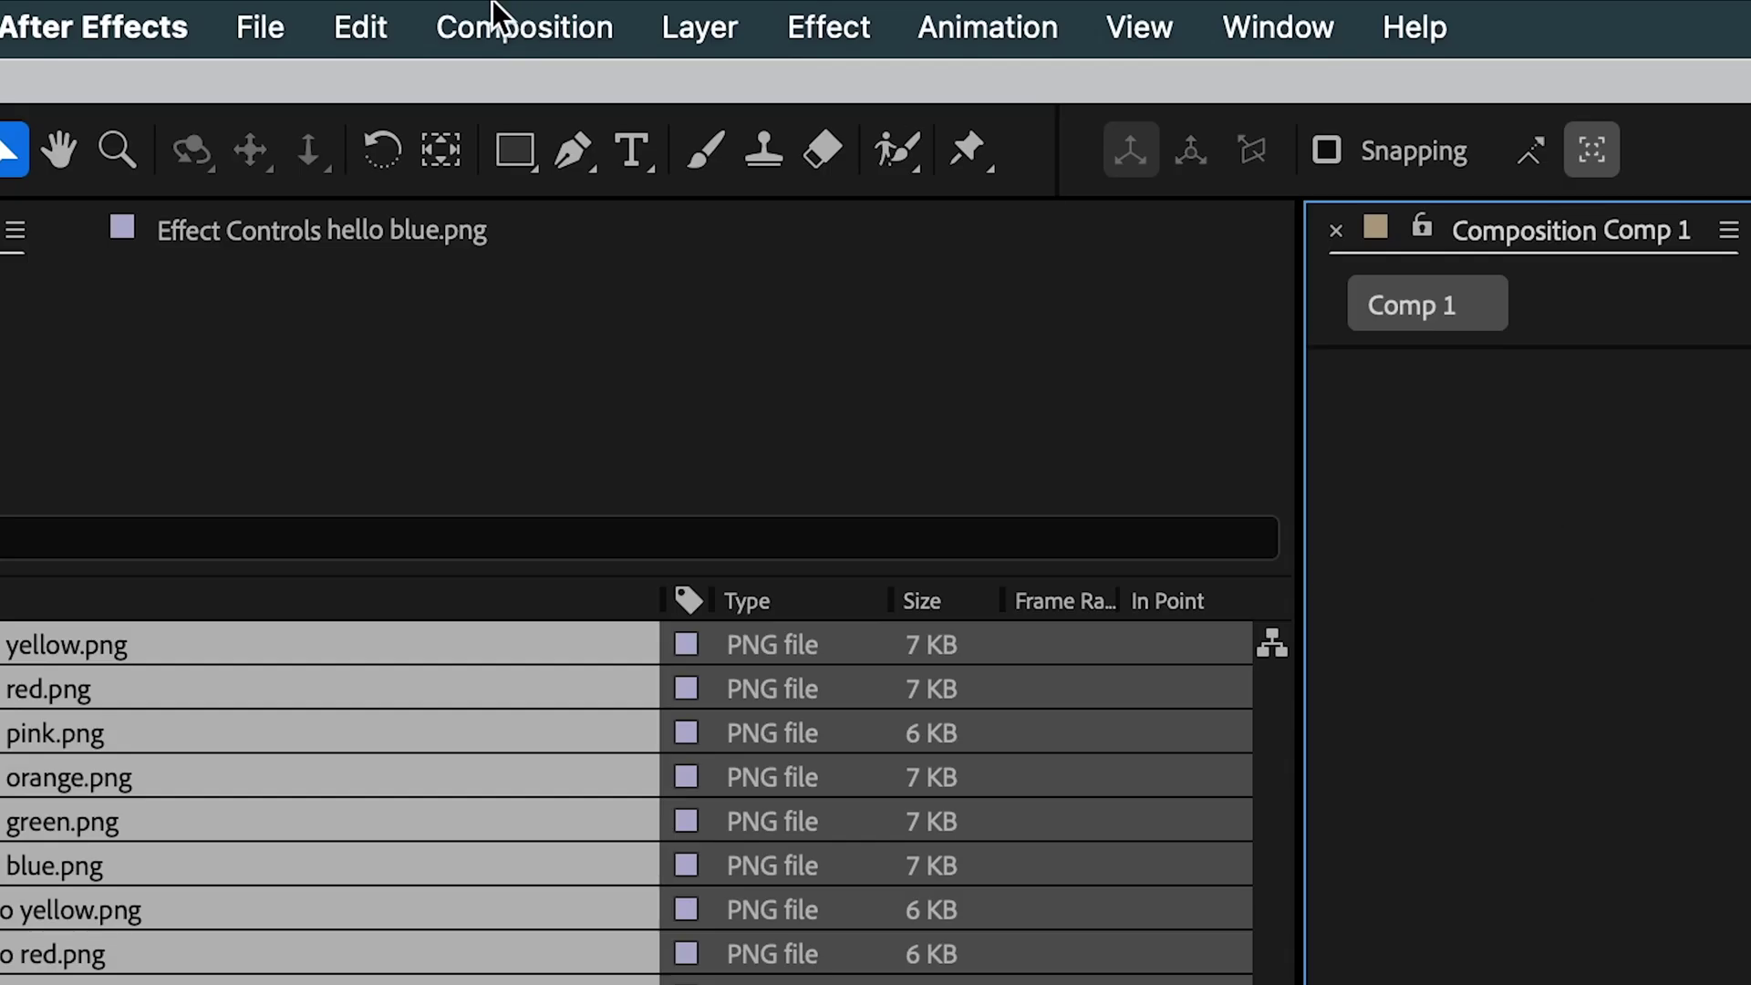
Step: Load Comp 1 into Newton 4, adjust the solver Sub-steps, and add a bottom floor wall
{"action": "left_click", "coordinate": [497, 20]}
{"action": "left_click", "coordinate": [660, 578]}
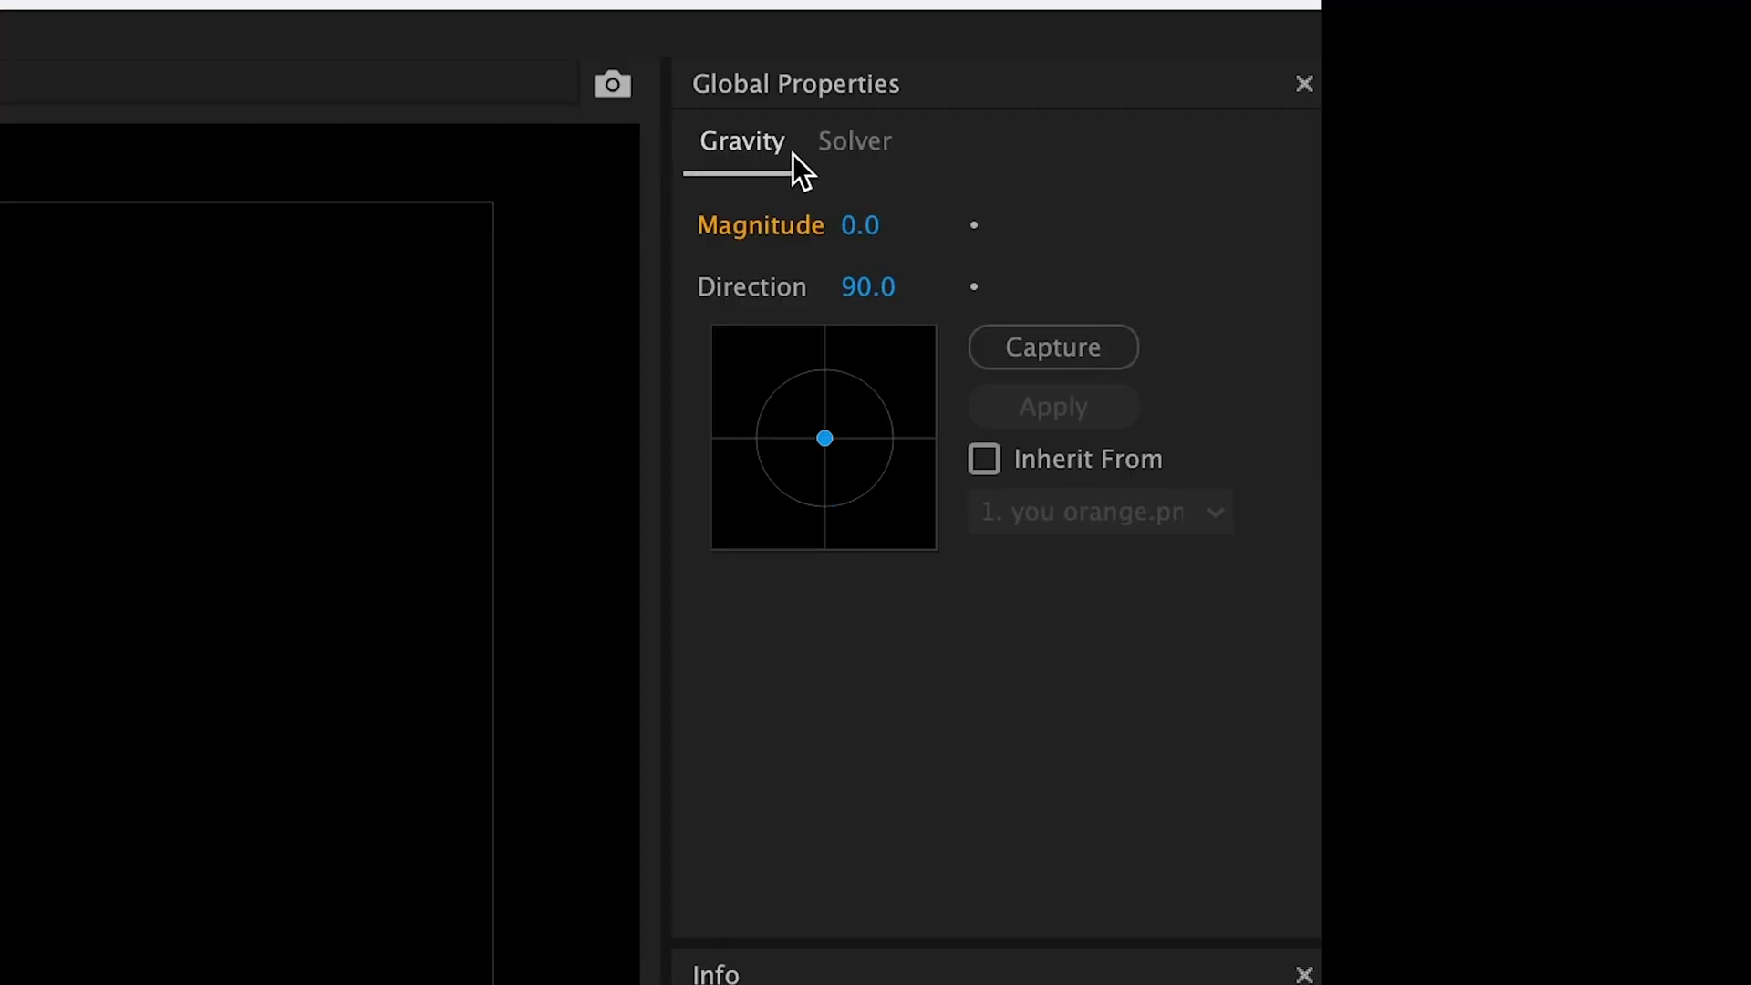
{"action": "left_click", "coordinate": [854, 142]}
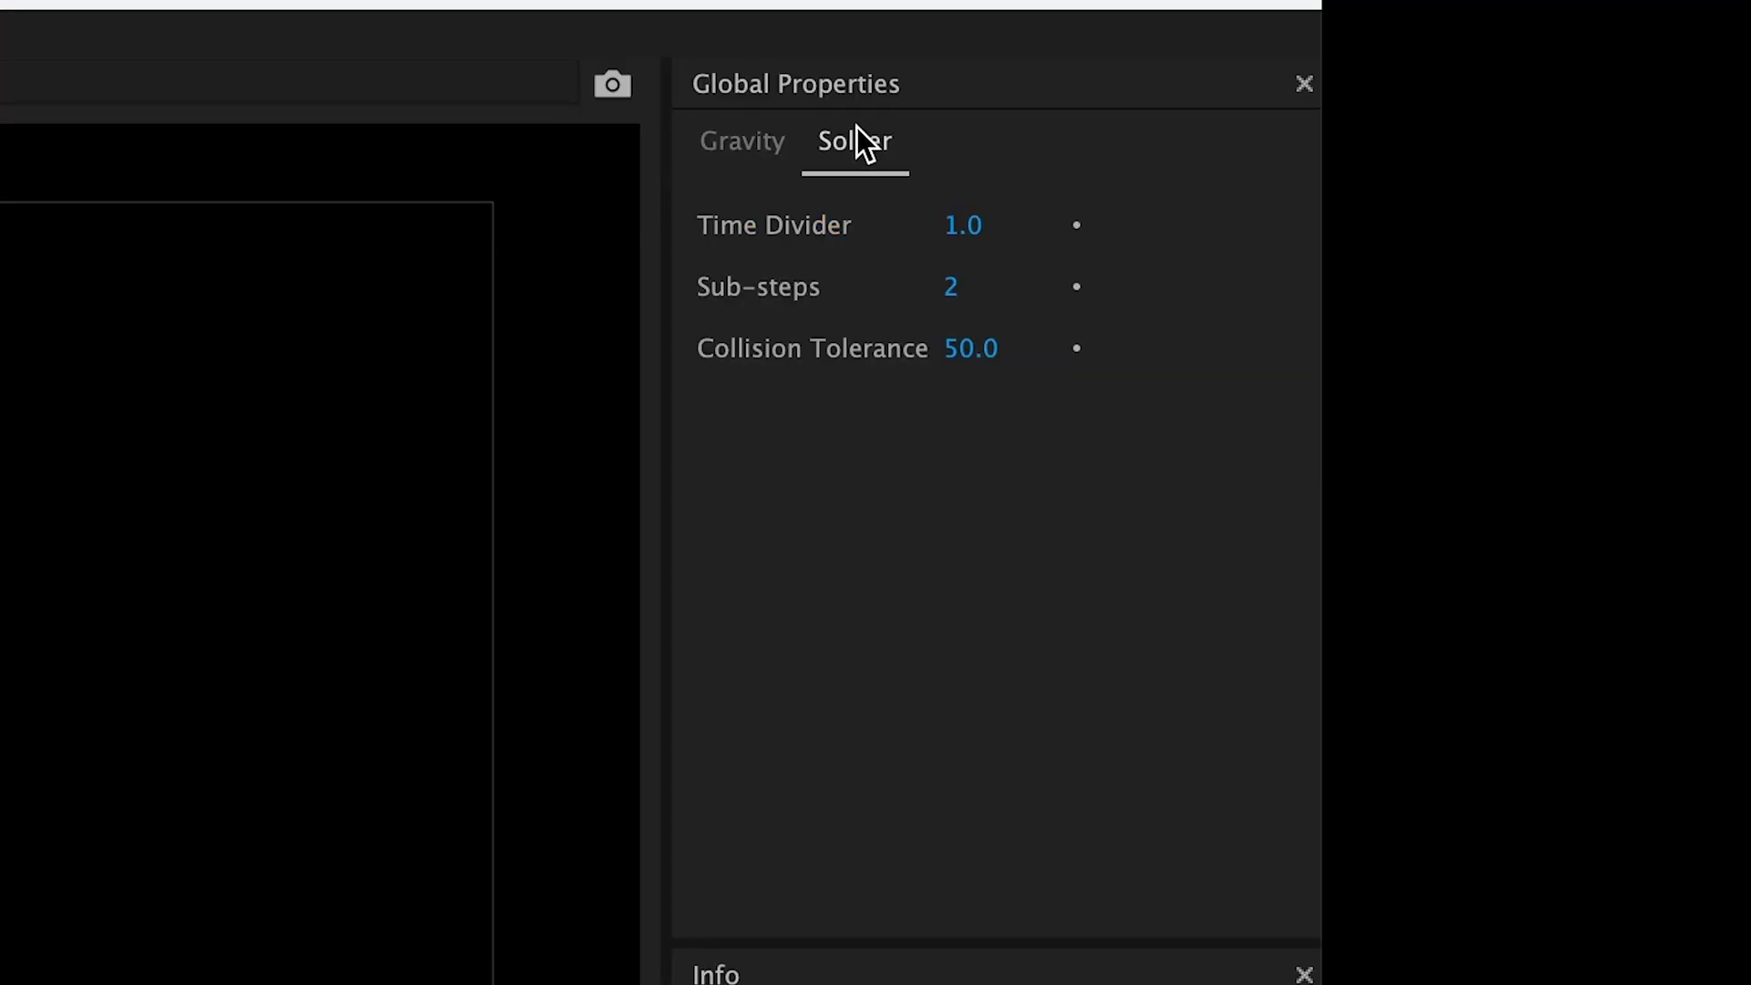
{"action": "left_click", "coordinate": [959, 289]}
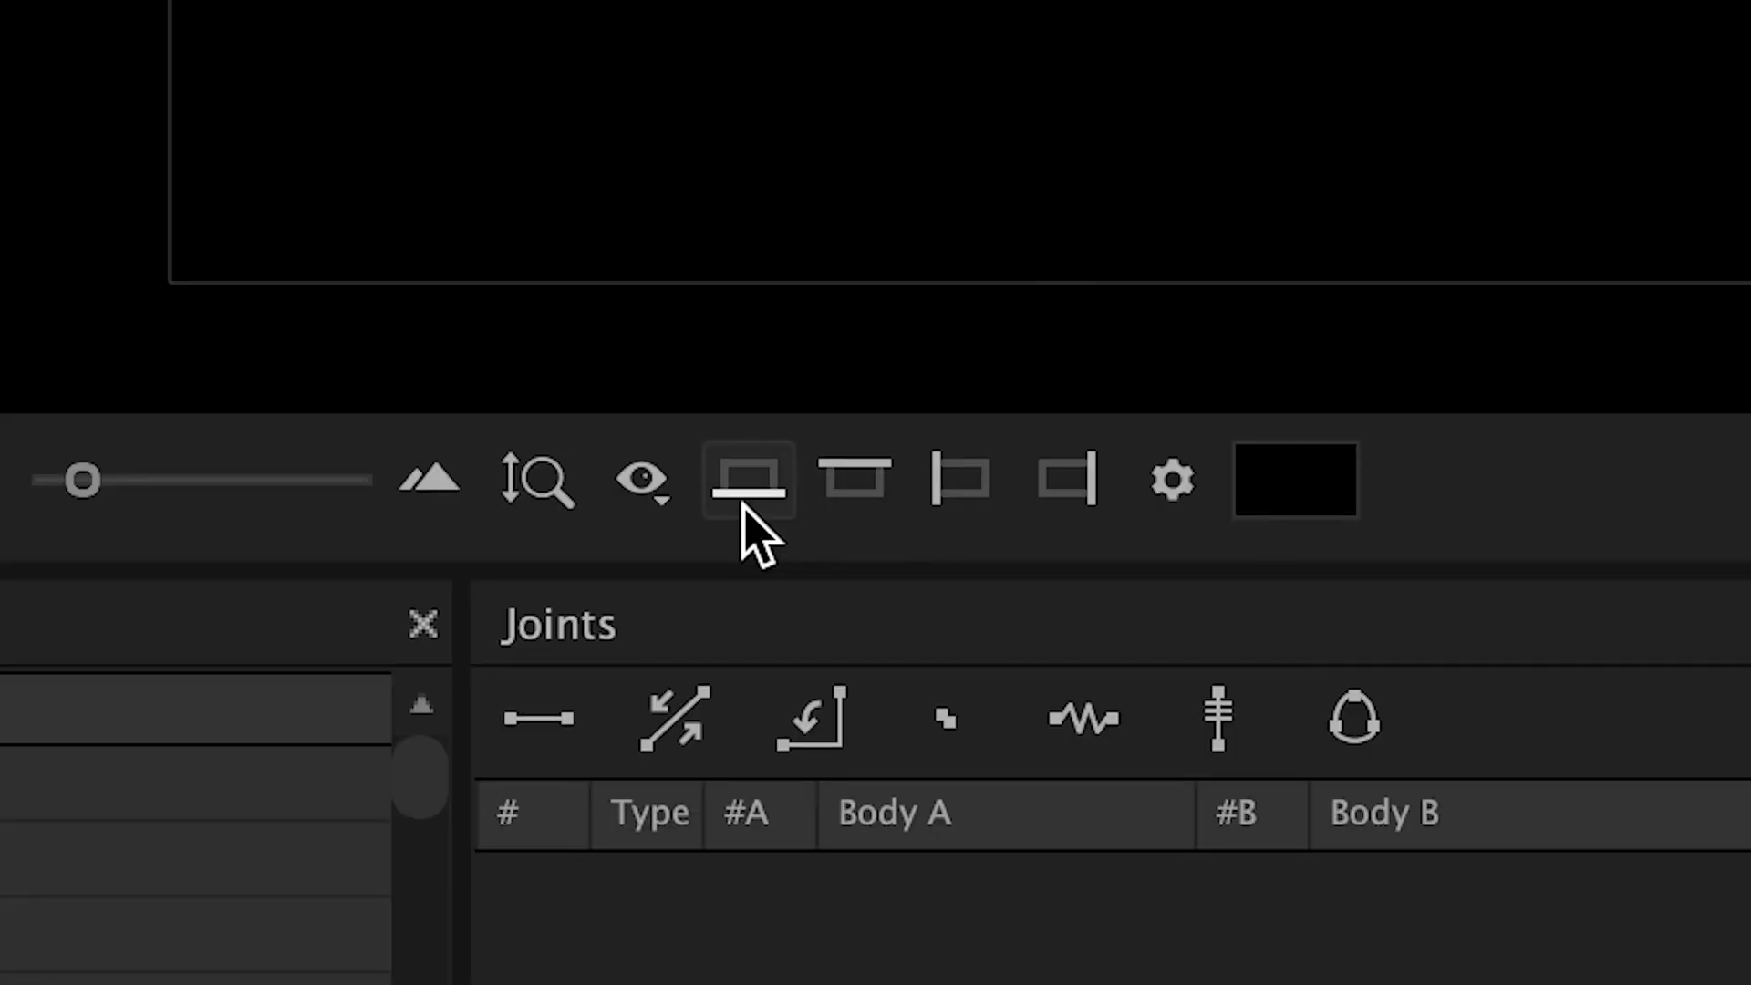
{"action": "left_click", "coordinate": [743, 507]}
Step: Randomize the positions of the selected bodies with the Randomizer
{"action": "right_click", "coordinate": [651, 110]}
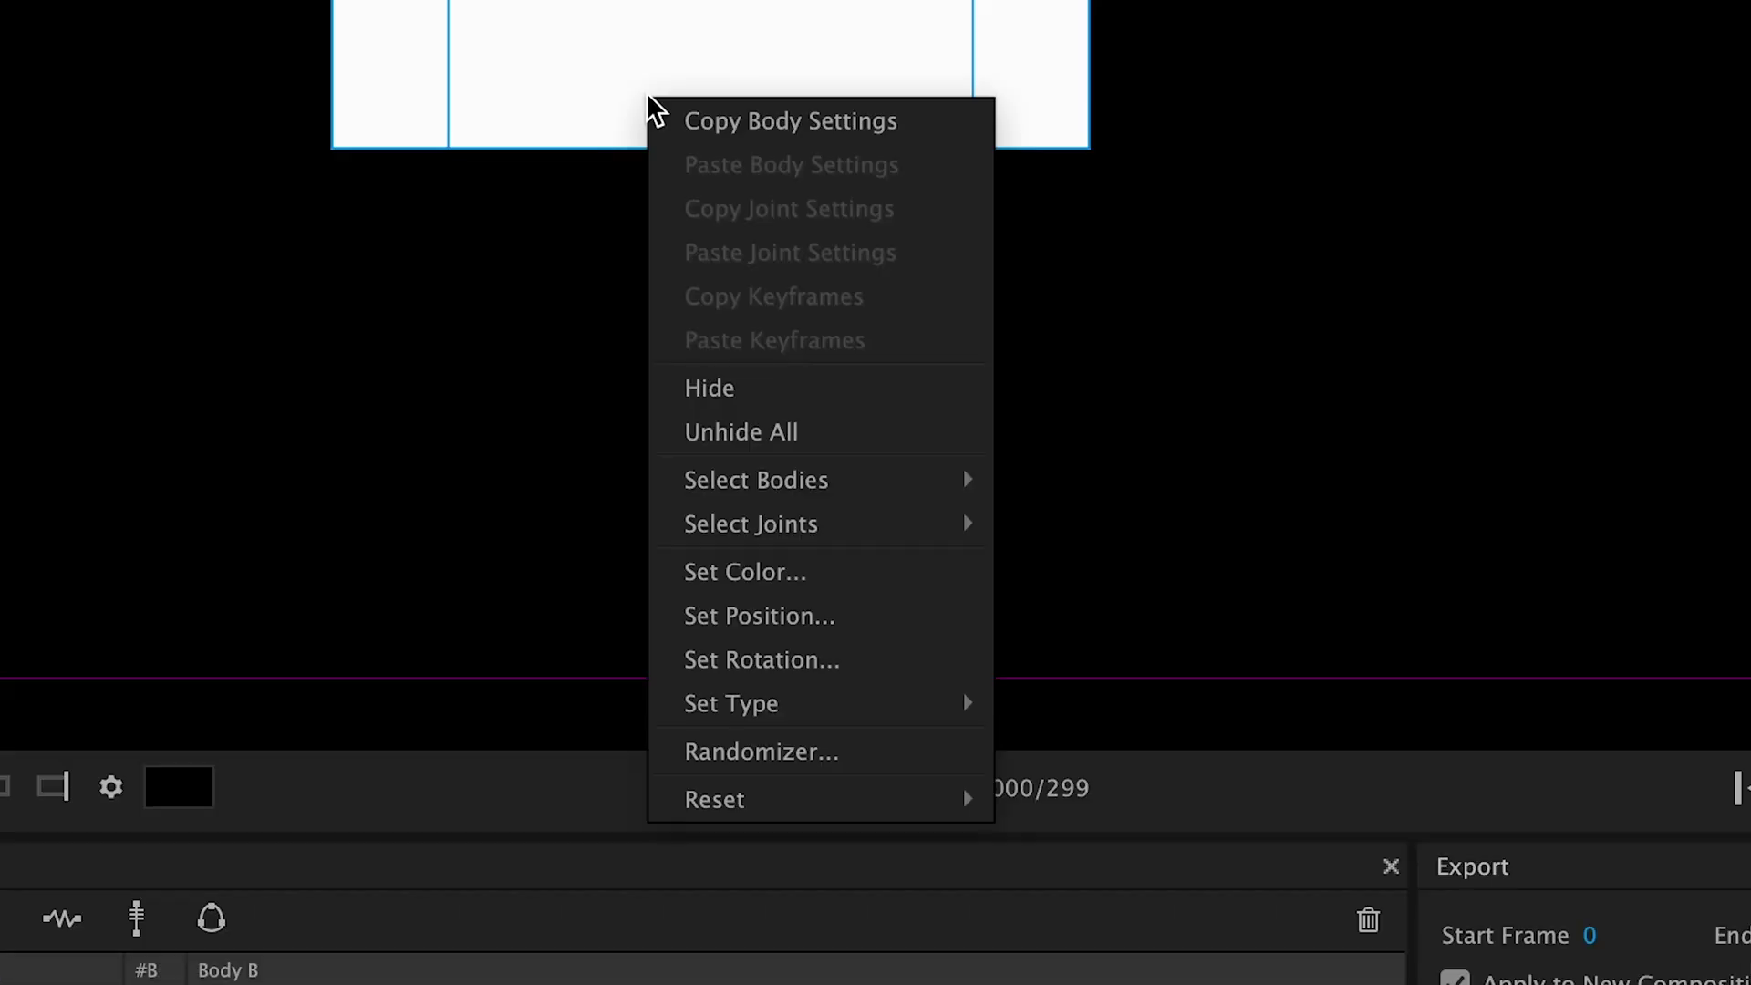
{"action": "left_click", "coordinate": [880, 757]}
{"action": "type", "text": "500"}
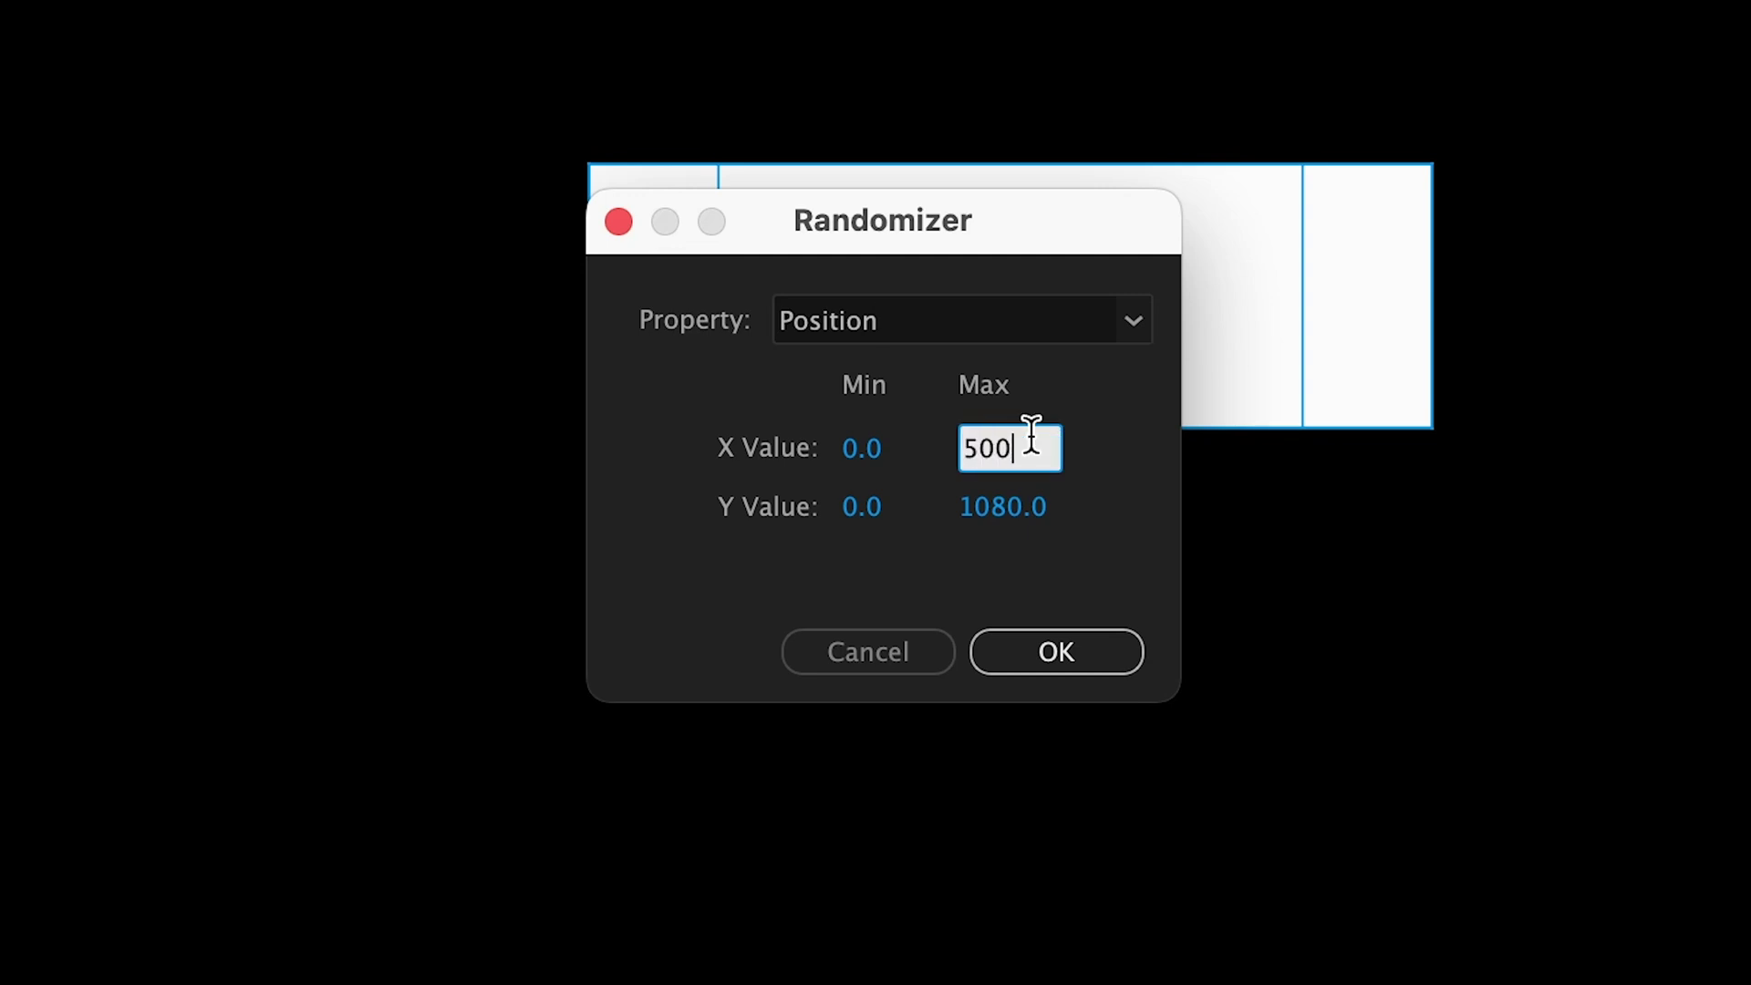
{"action": "key", "text": "Tab"}
{"action": "key", "text": "Tab"}
{"action": "type", "text": "300"}
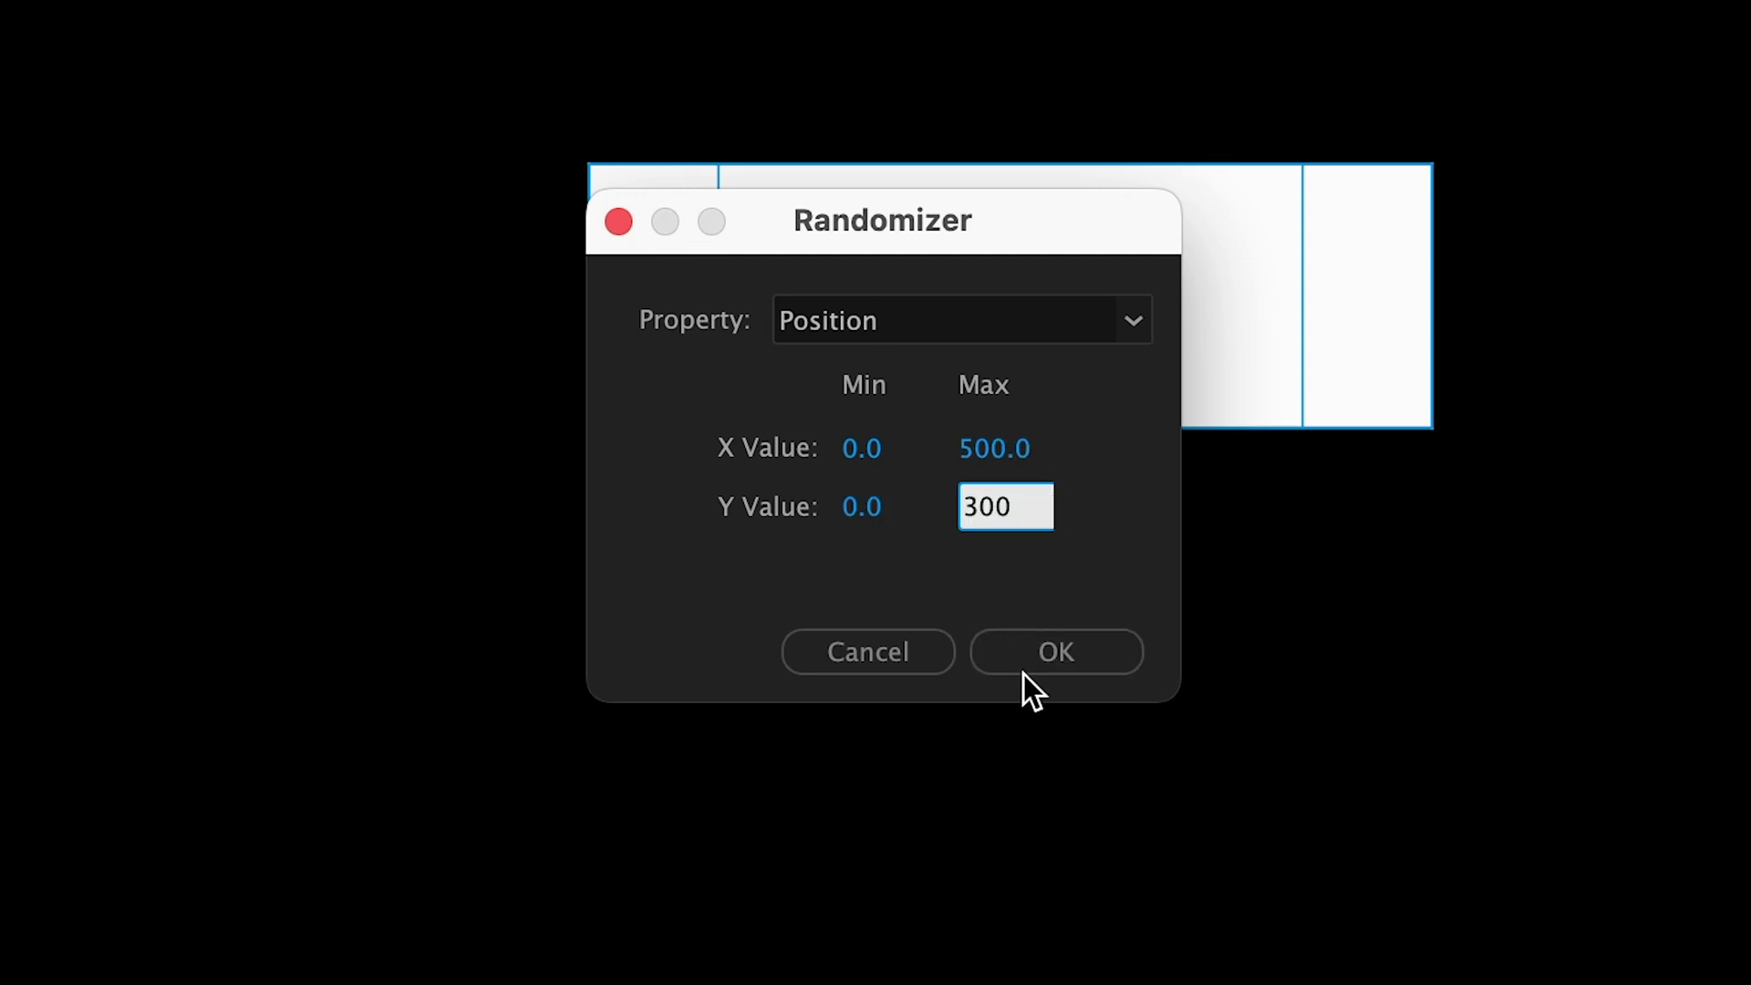
{"action": "left_click", "coordinate": [1027, 669]}
Step: Randomize the bodies' rotation between -30 and 30 degrees
{"action": "right_click", "coordinate": [939, 536]}
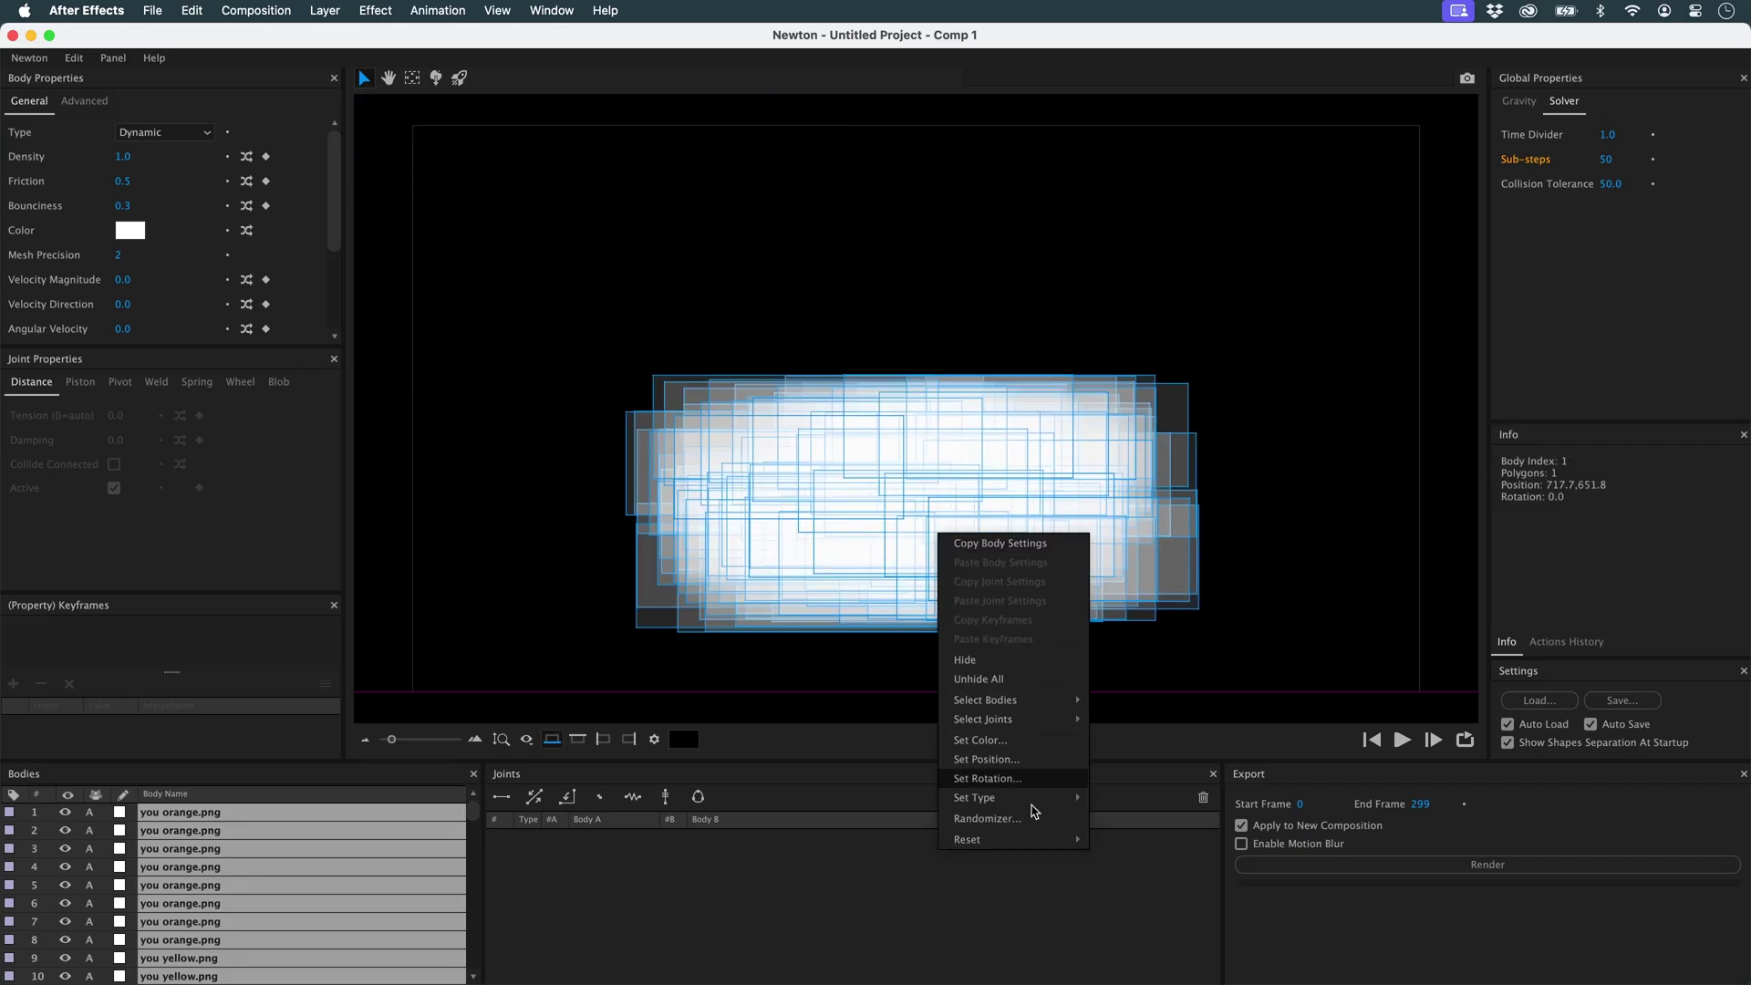
{"action": "left_click", "coordinate": [988, 819]}
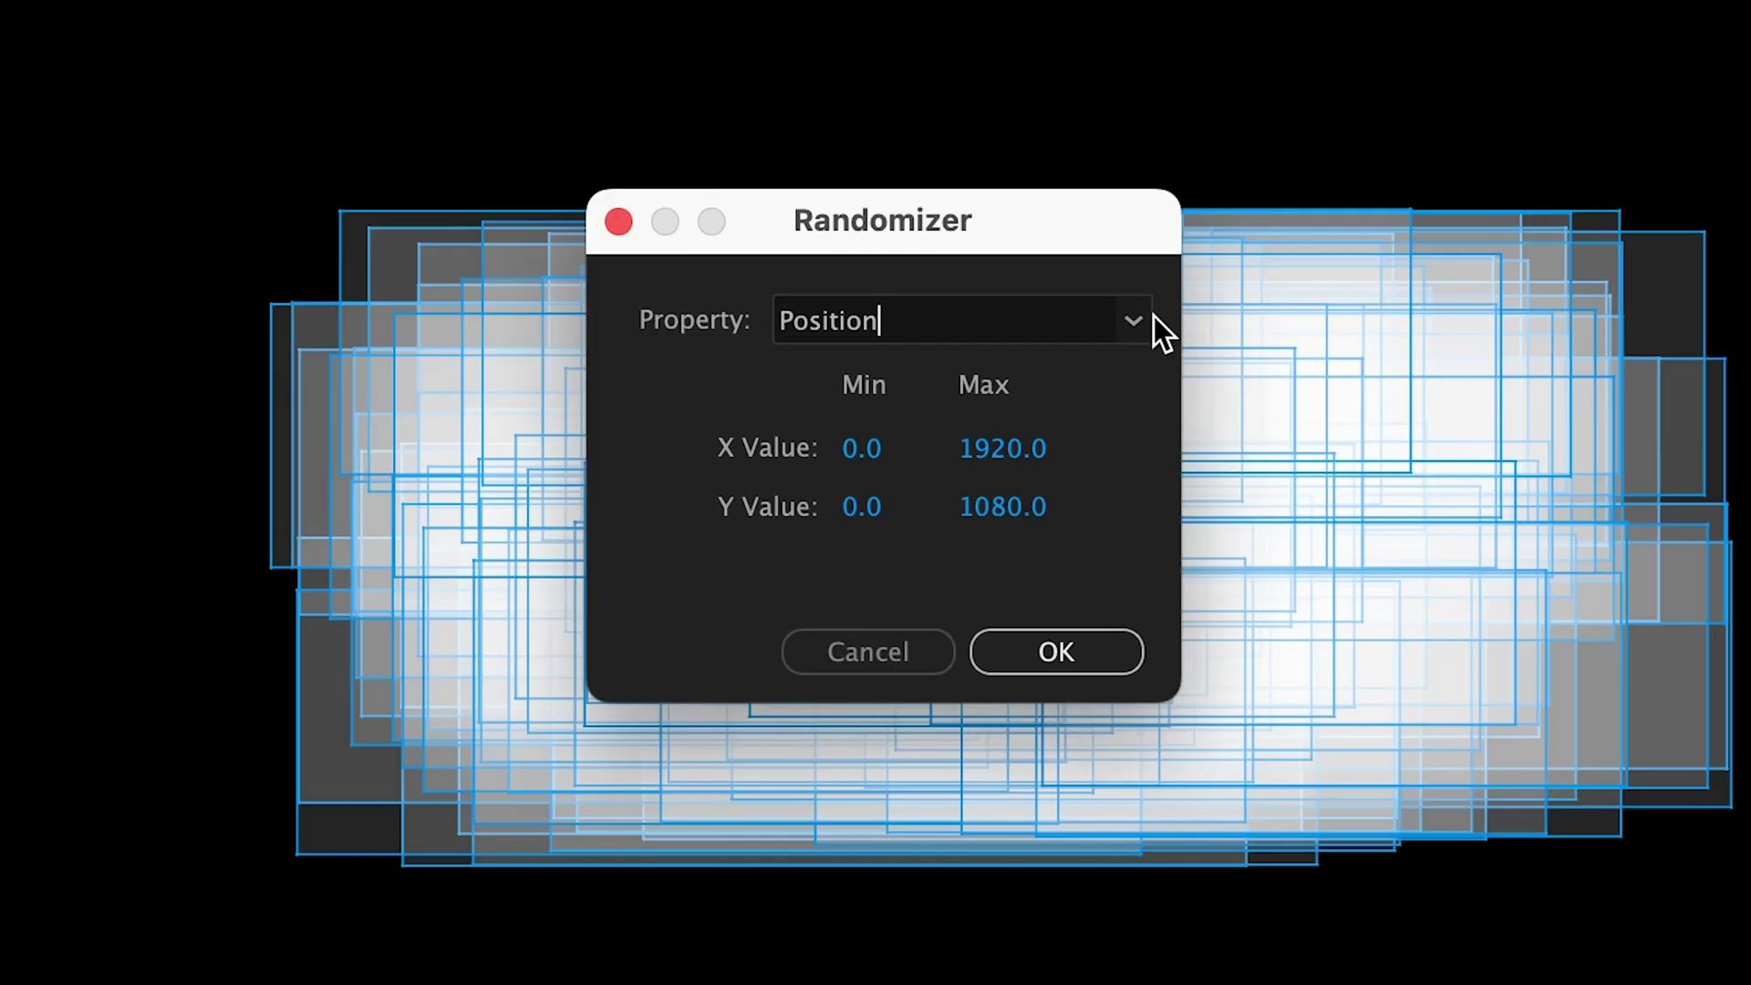
{"action": "left_click", "coordinate": [1151, 329]}
{"action": "left_click", "coordinate": [931, 429]}
{"action": "left_click", "coordinate": [875, 450]}
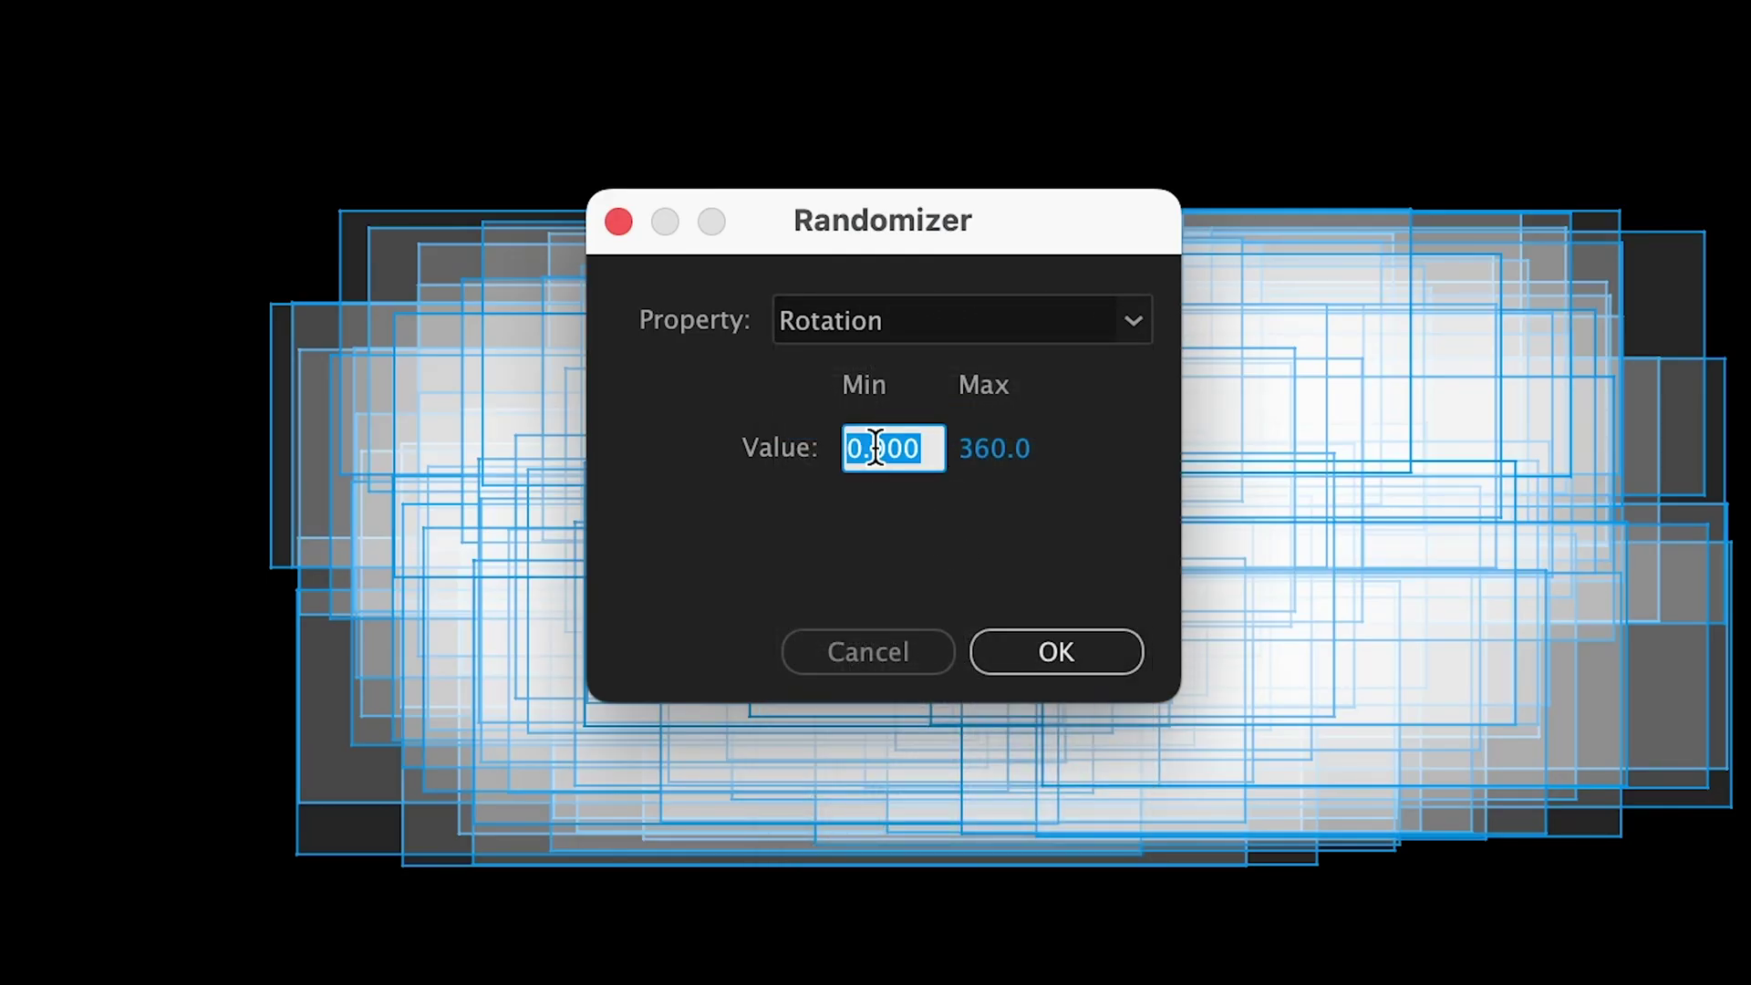
{"action": "key", "text": "Tab"}
{"action": "type", "text": "30"}
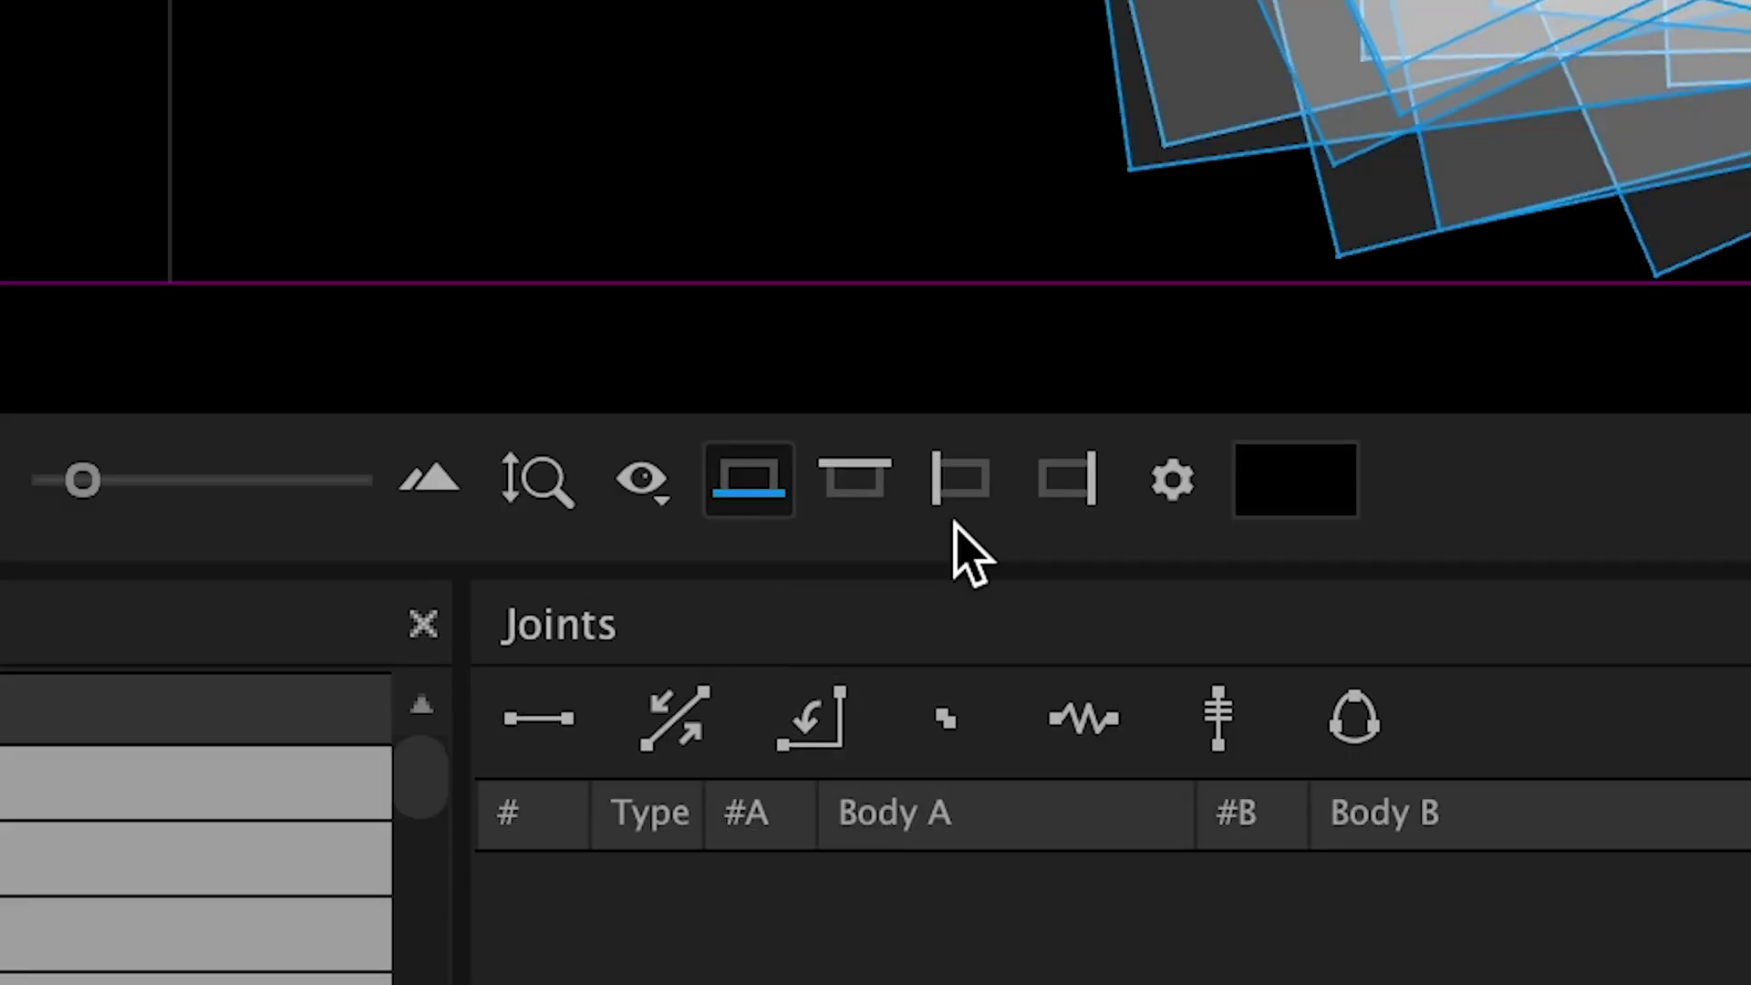
Step: Set the friction for all composition walls to 50 in the wall settings
{"action": "left_click", "coordinate": [1172, 480]}
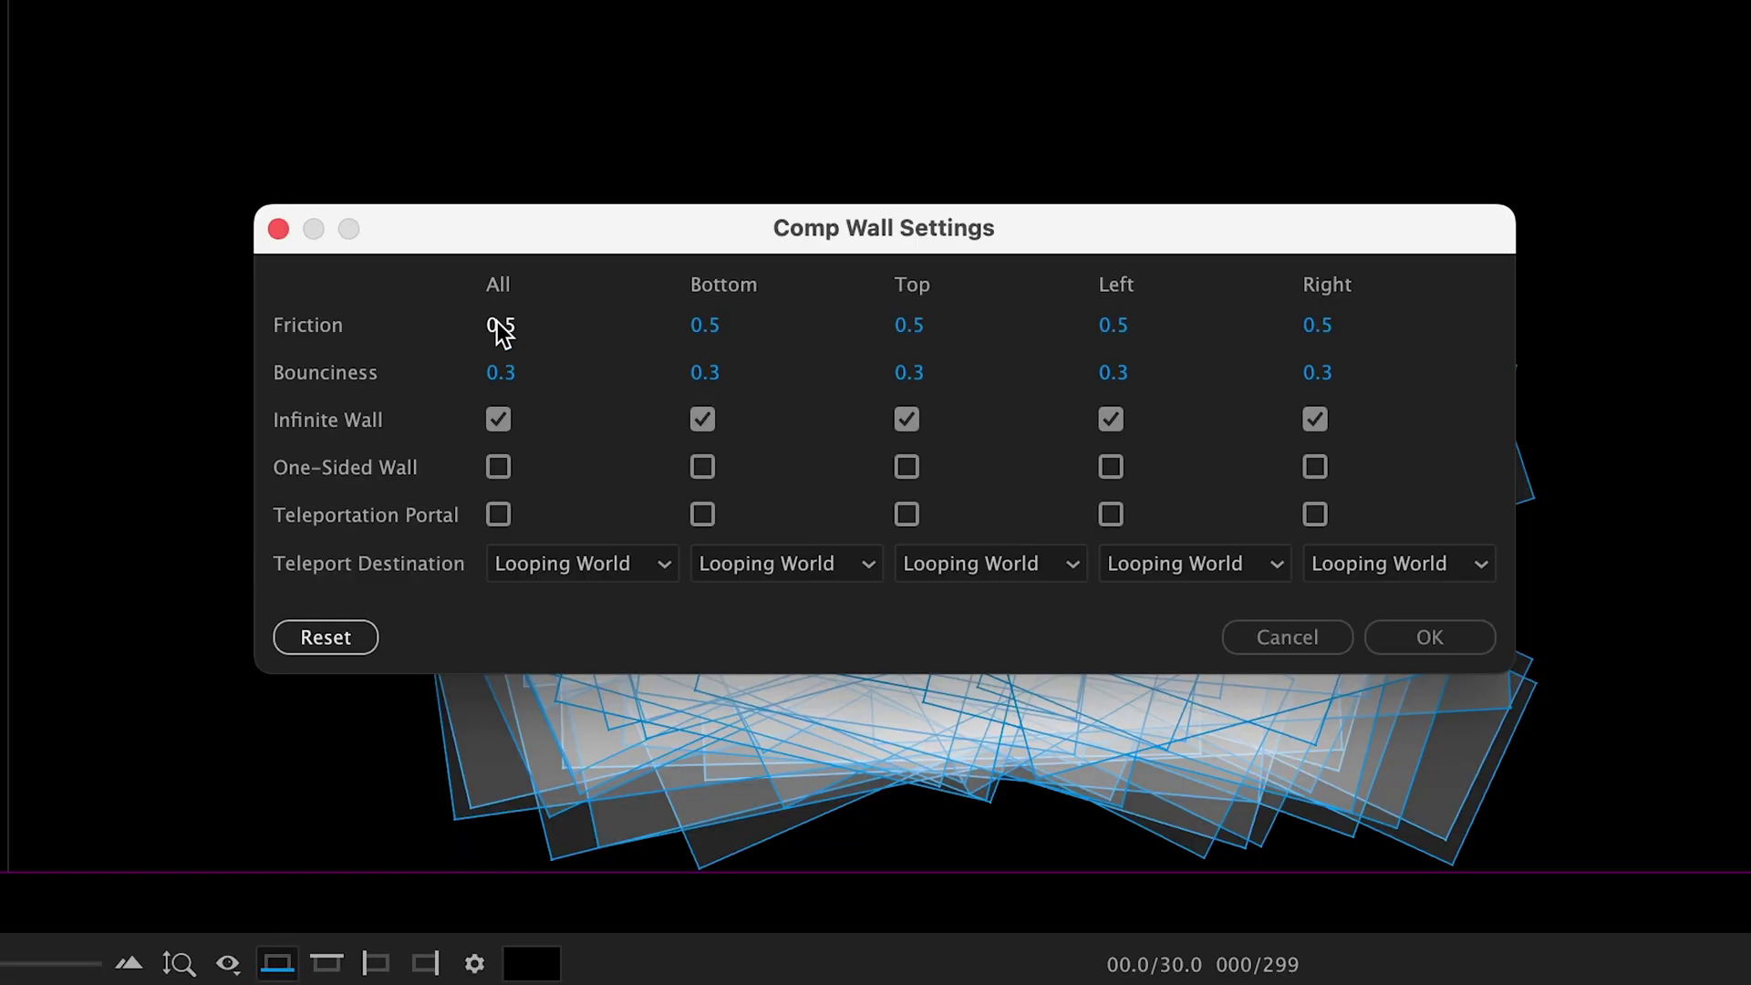
{"action": "left_click", "coordinate": [497, 325]}
{"action": "type", "text": "50"}
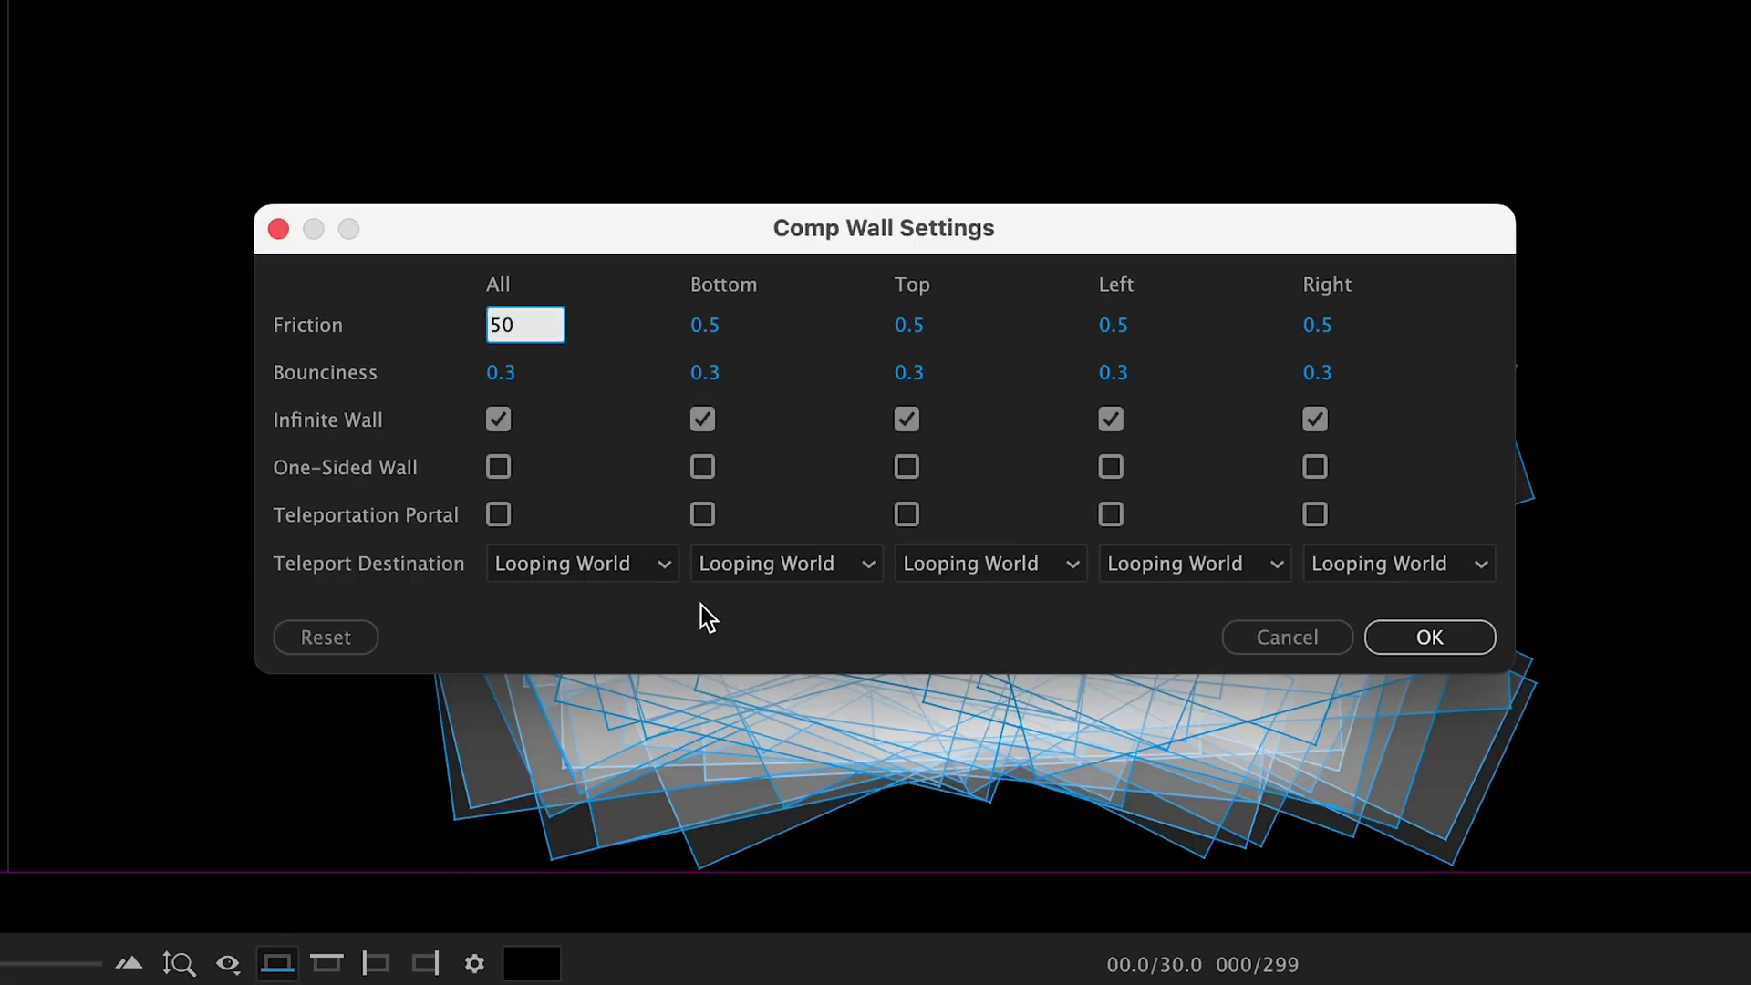
Step: Confirm the wall friction of 50, preview the falling pills, and render a new composition
{"action": "left_click", "coordinate": [1455, 638]}
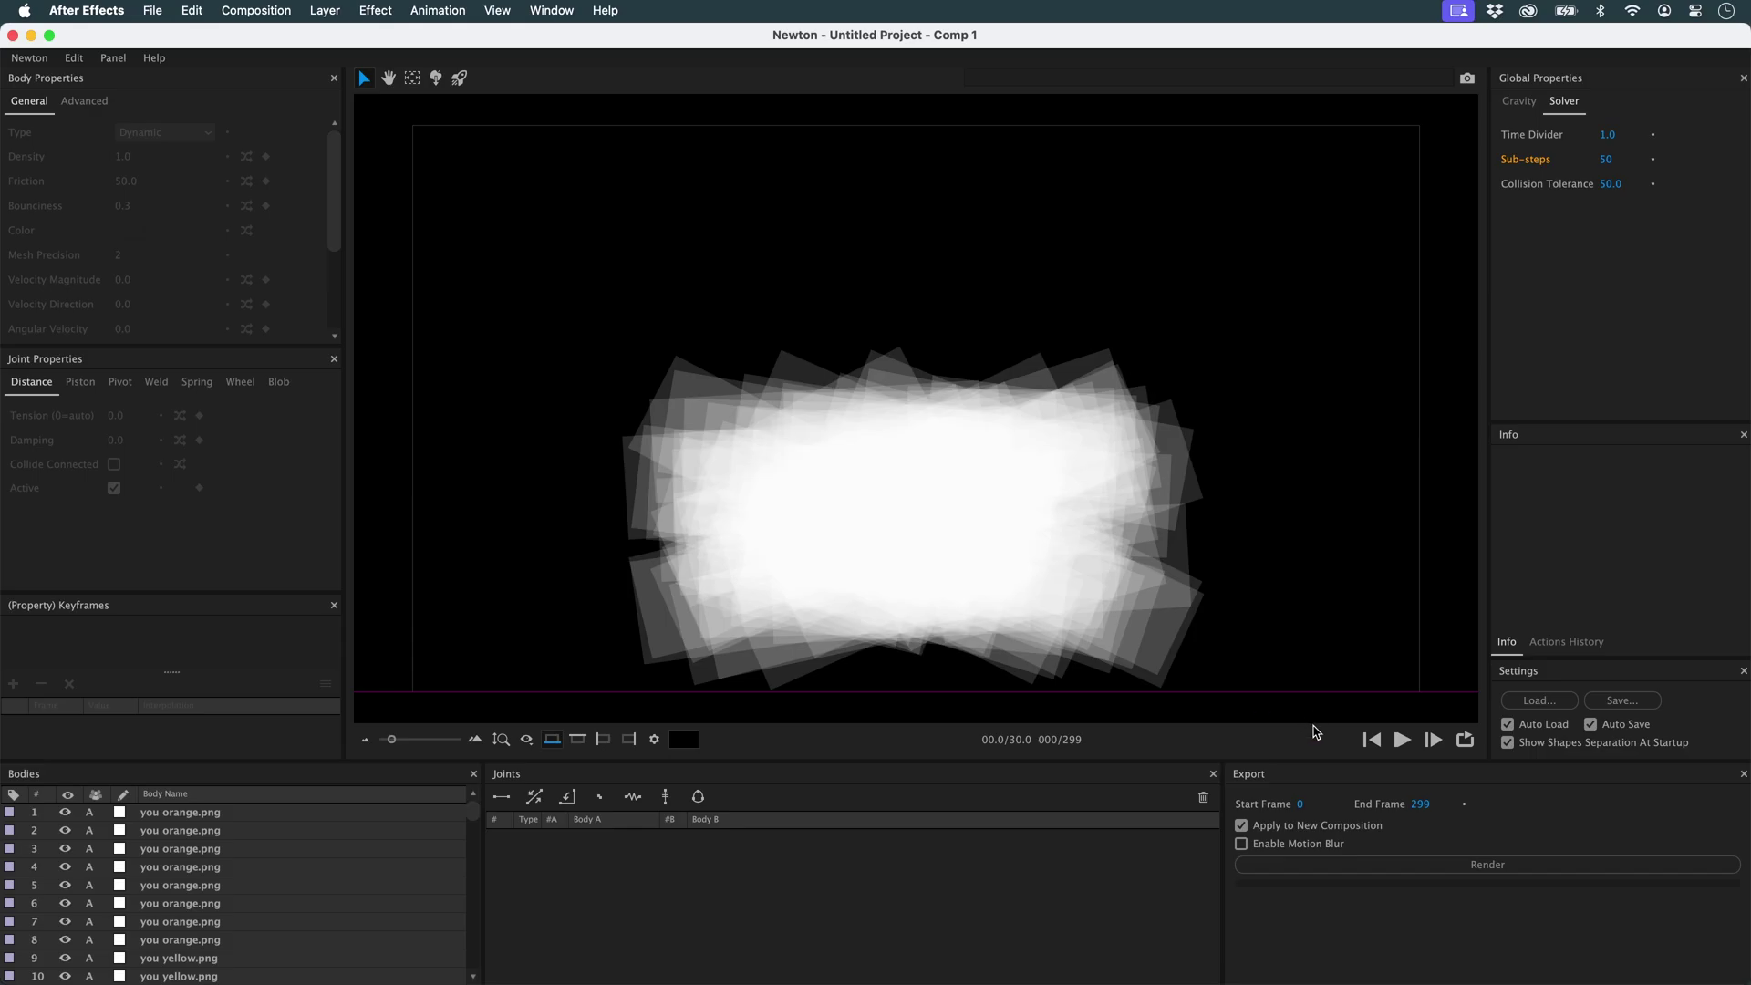
{"action": "left_click", "coordinate": [1403, 742]}
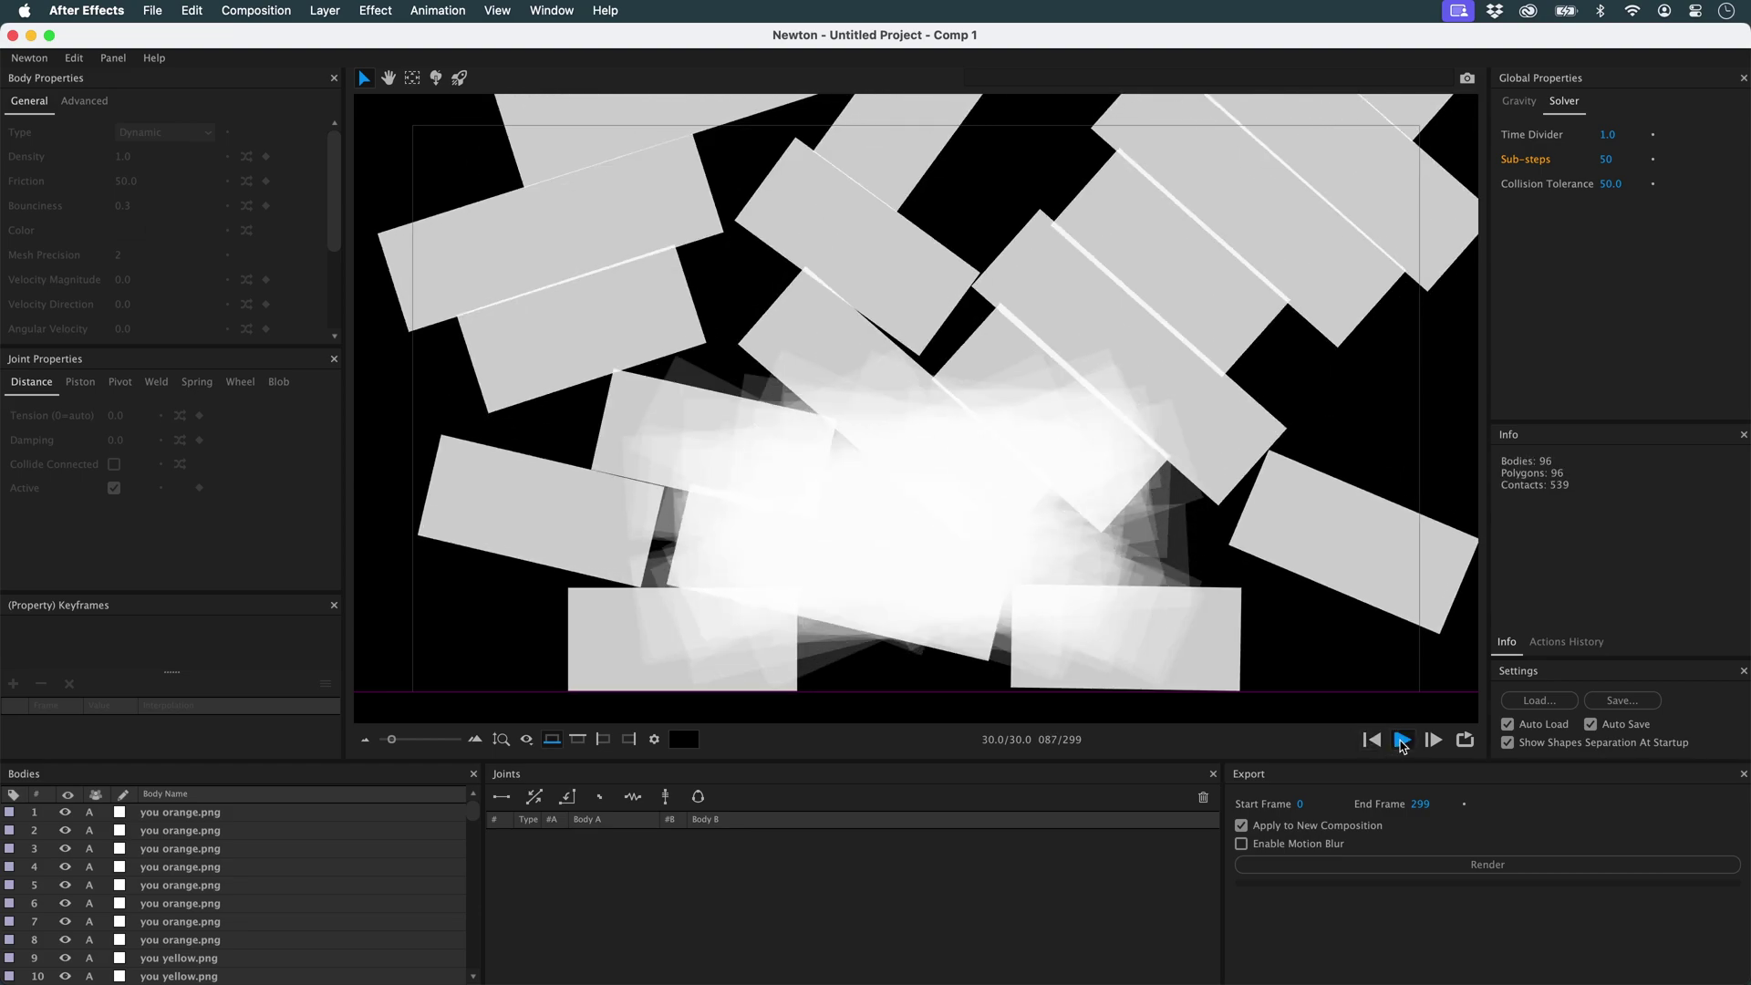
{"action": "left_click", "coordinate": [1505, 866]}
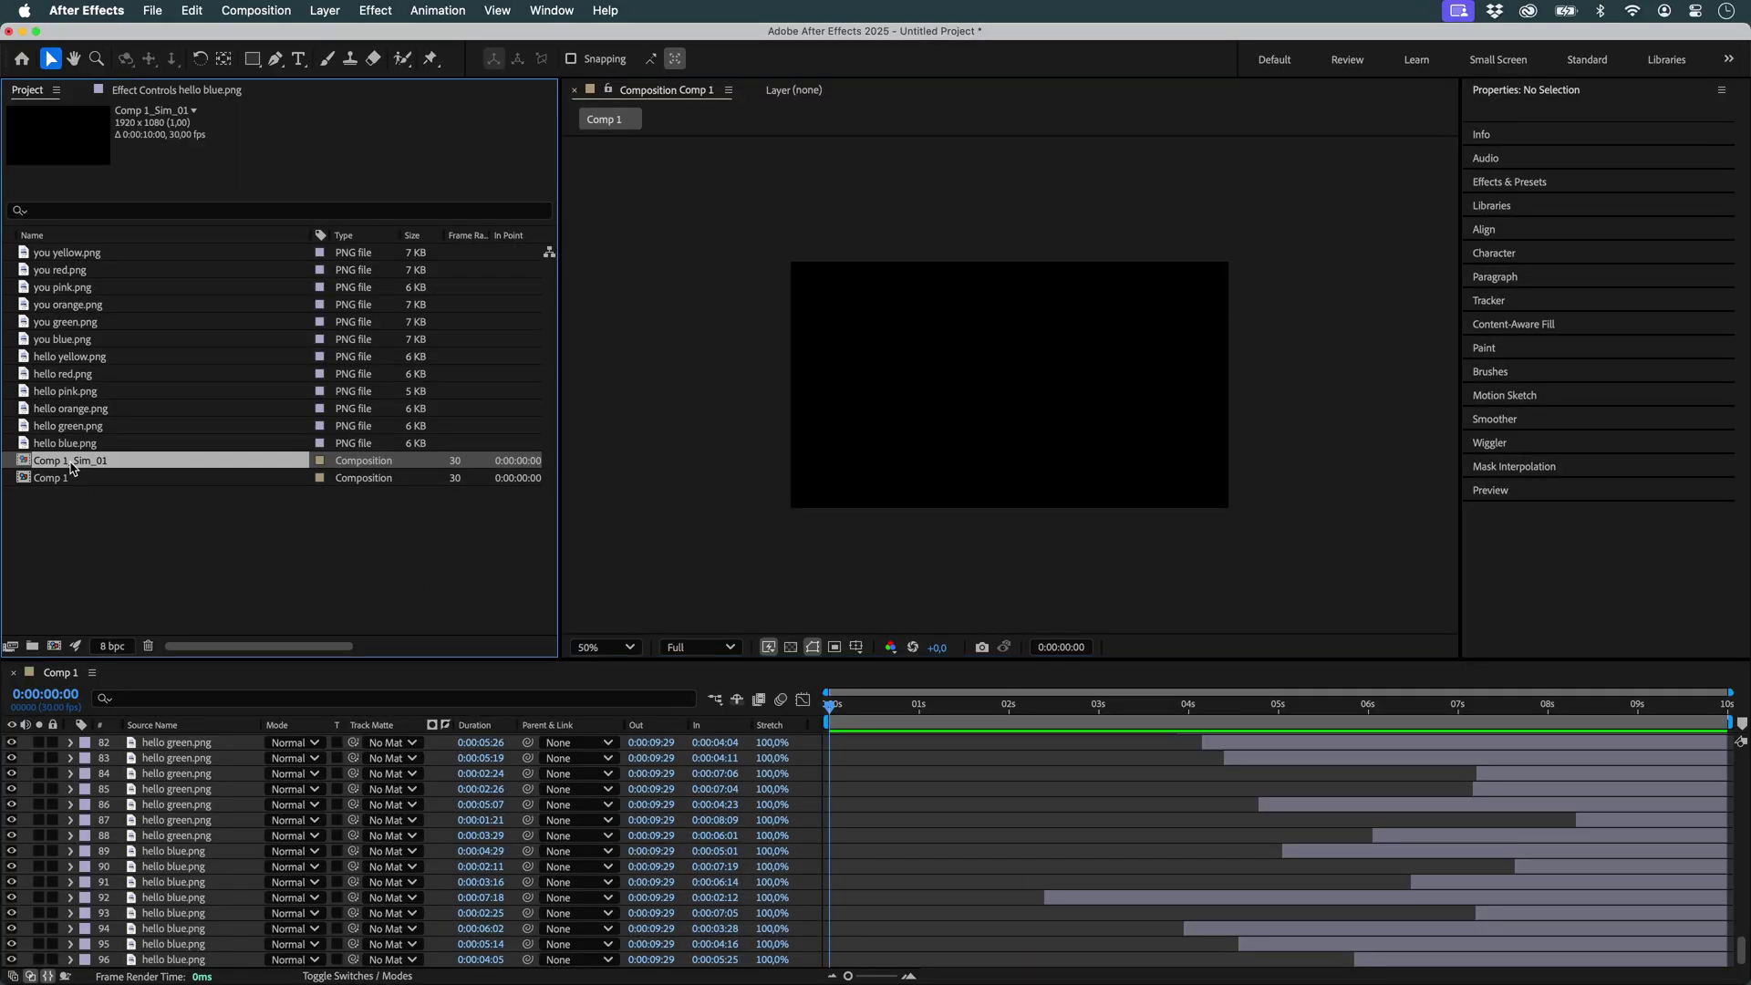
Step: Play back the rendered Comp 1_Sim_01 pill animation, then return to Comp 1
{"action": "double_click", "coordinate": [71, 465]}
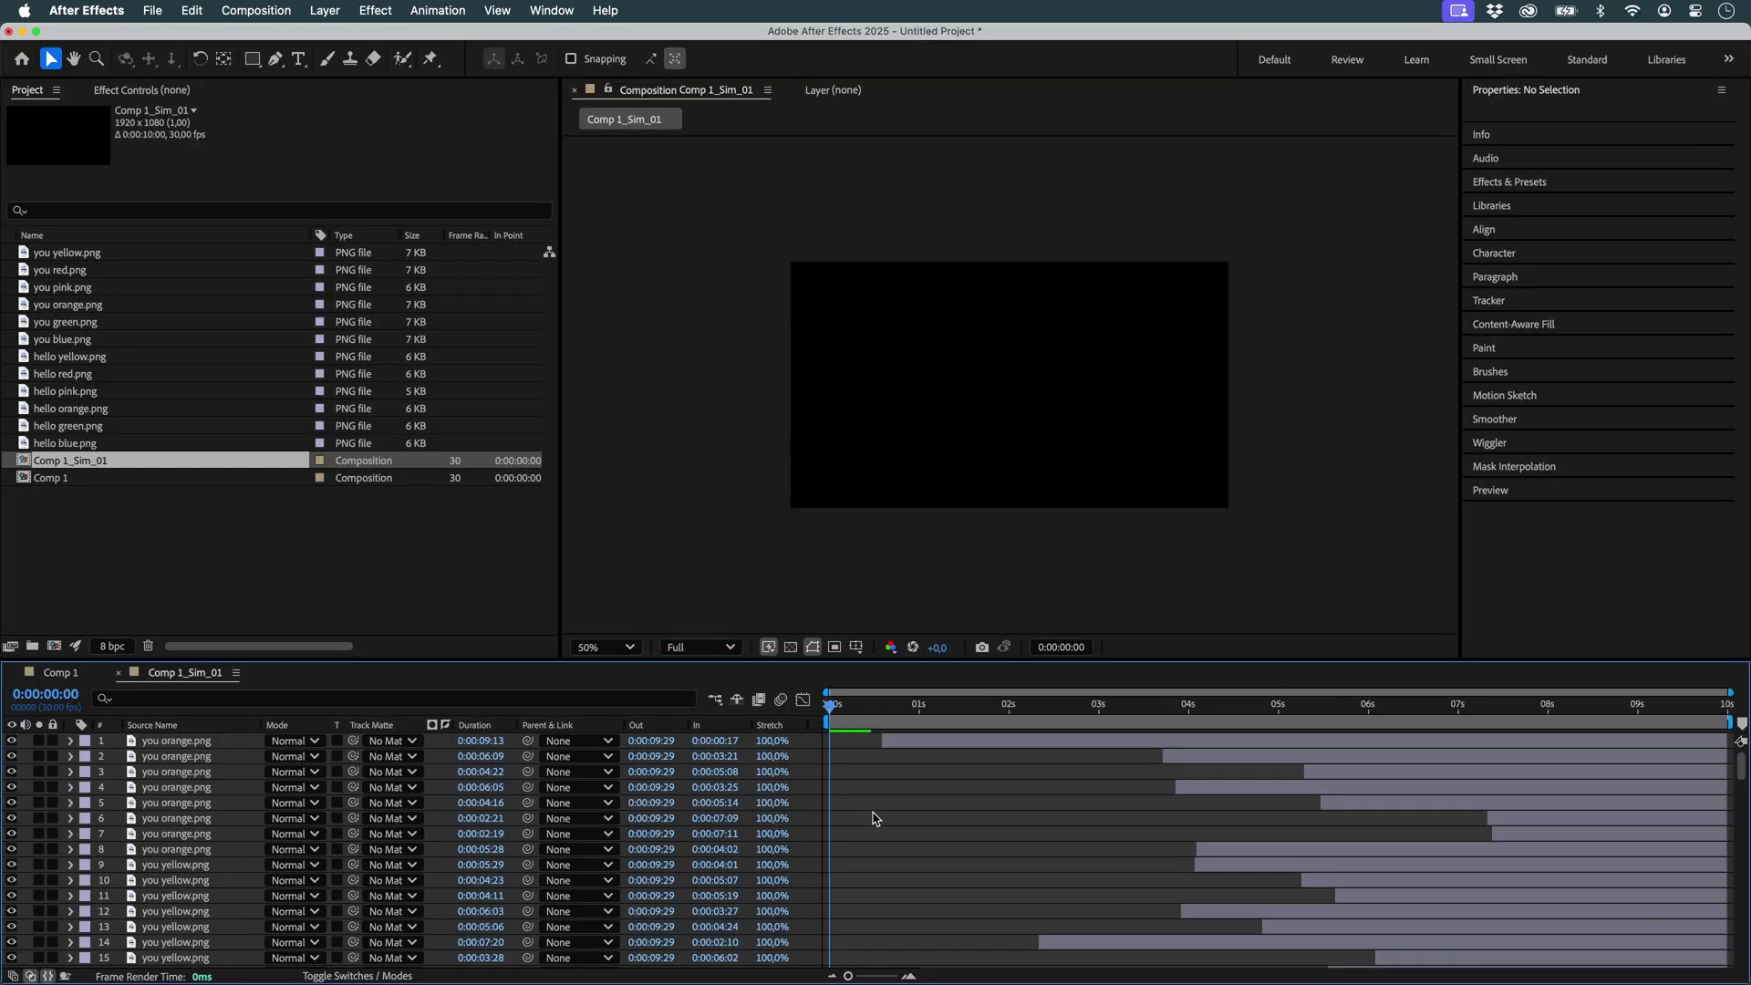
{"action": "key", "text": "space"}
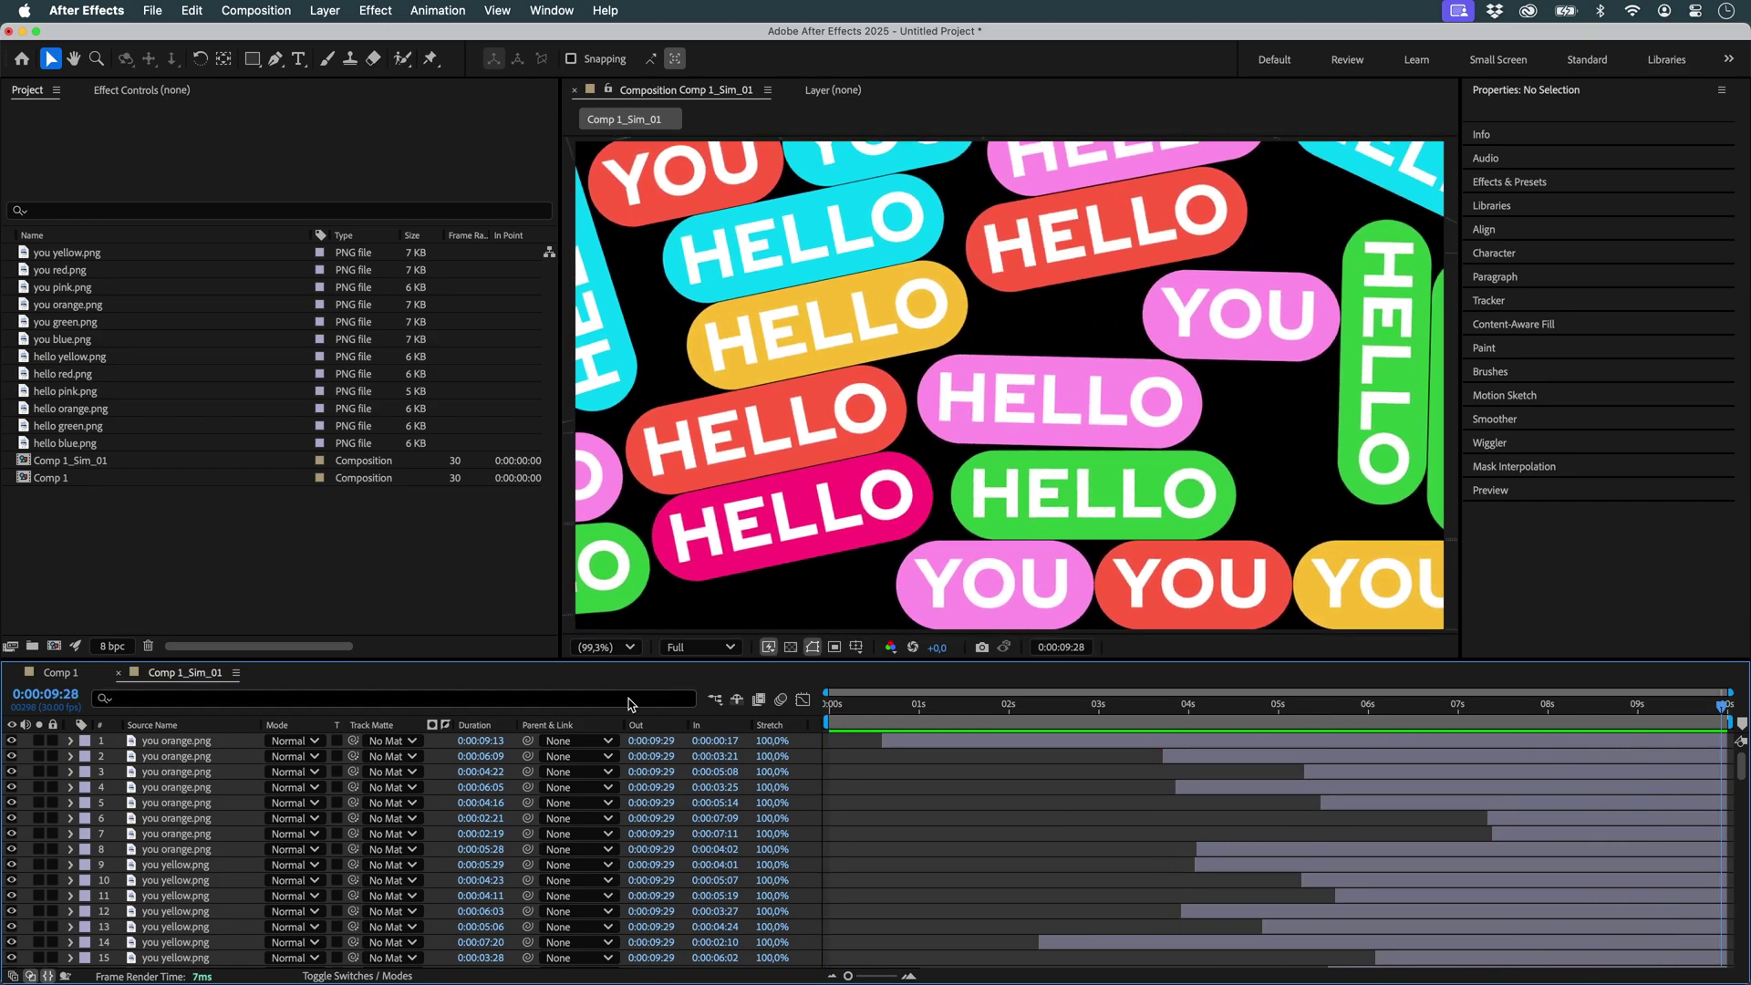
{"action": "left_click", "coordinate": [58, 674]}
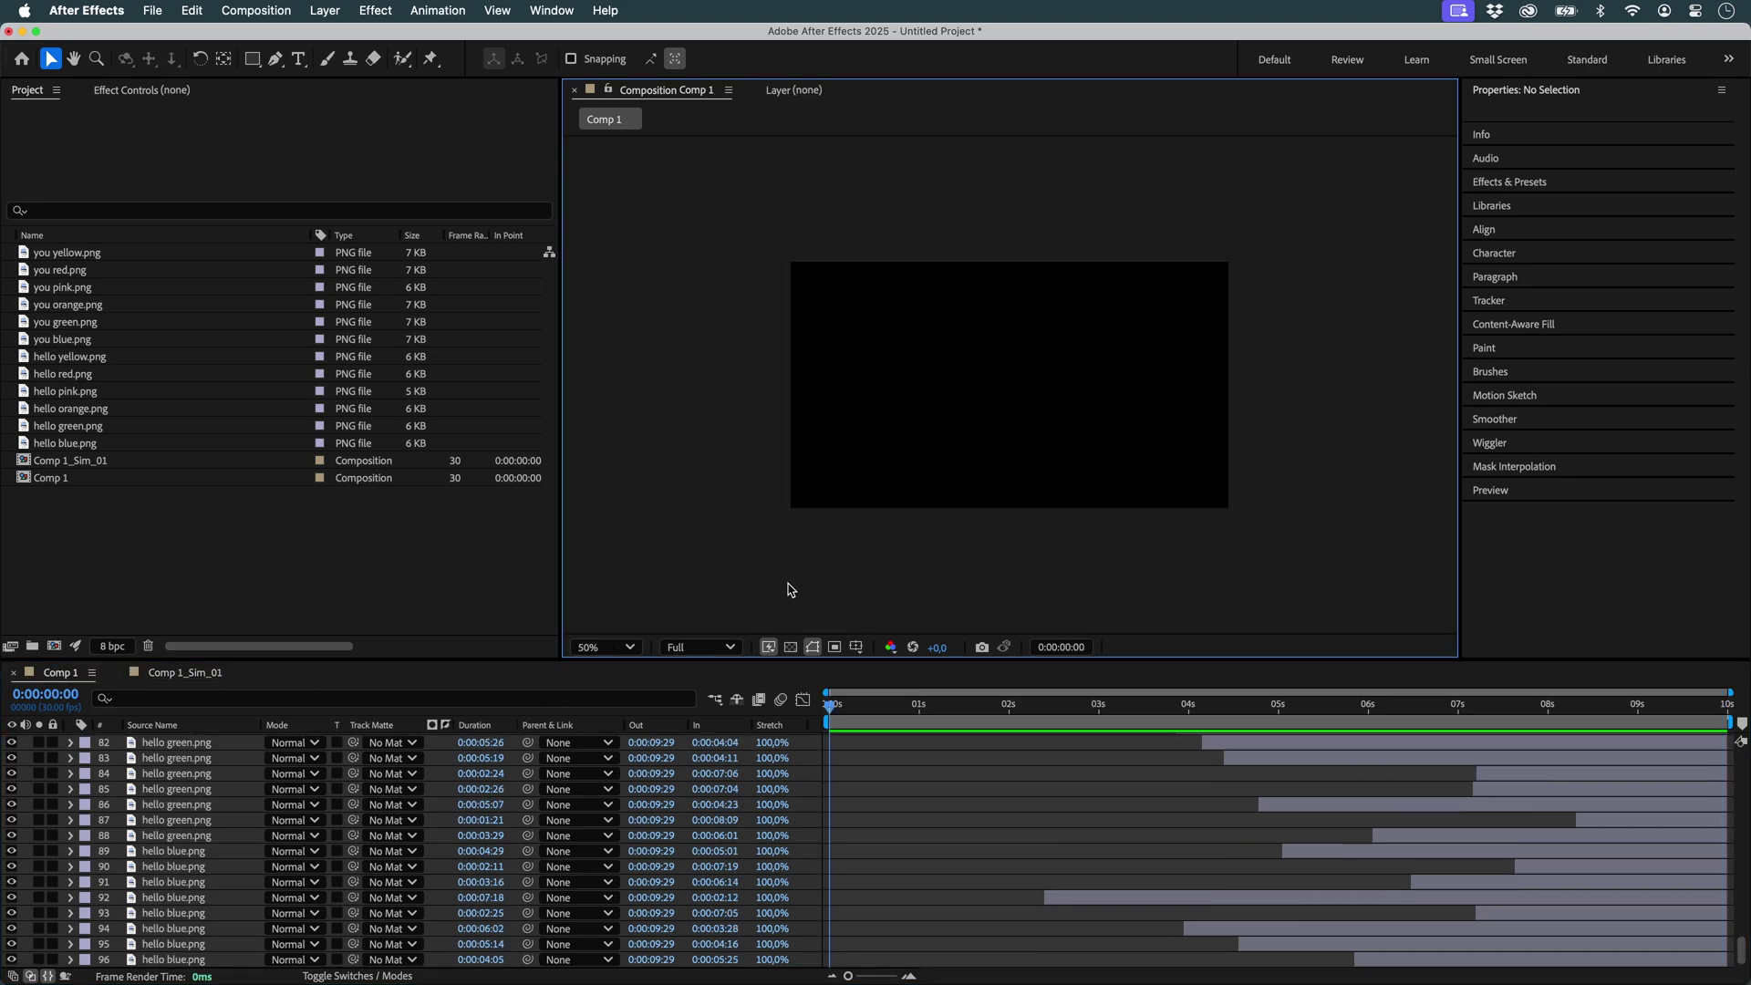
Step: Change Comp 1 to the Social Media Portrait HD preset (1080×1920)
{"action": "key", "text": "super+k"}
{"action": "left_click", "coordinate": [998, 310]}
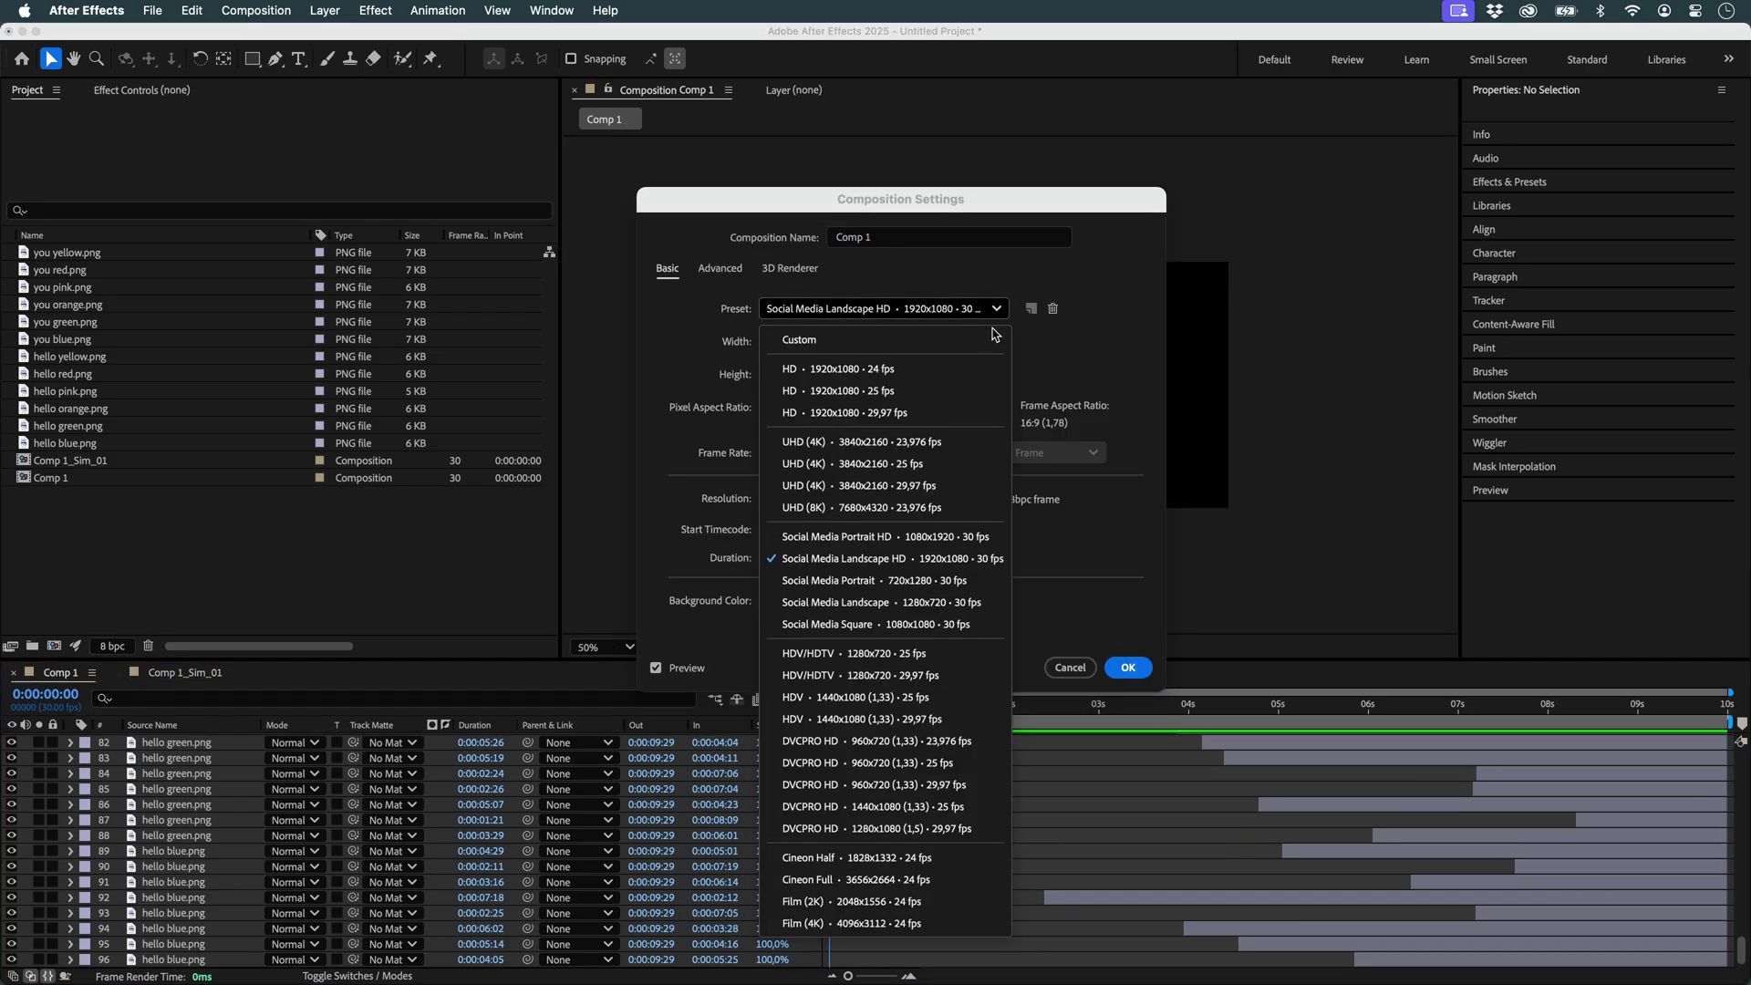
{"action": "left_click", "coordinate": [960, 536]}
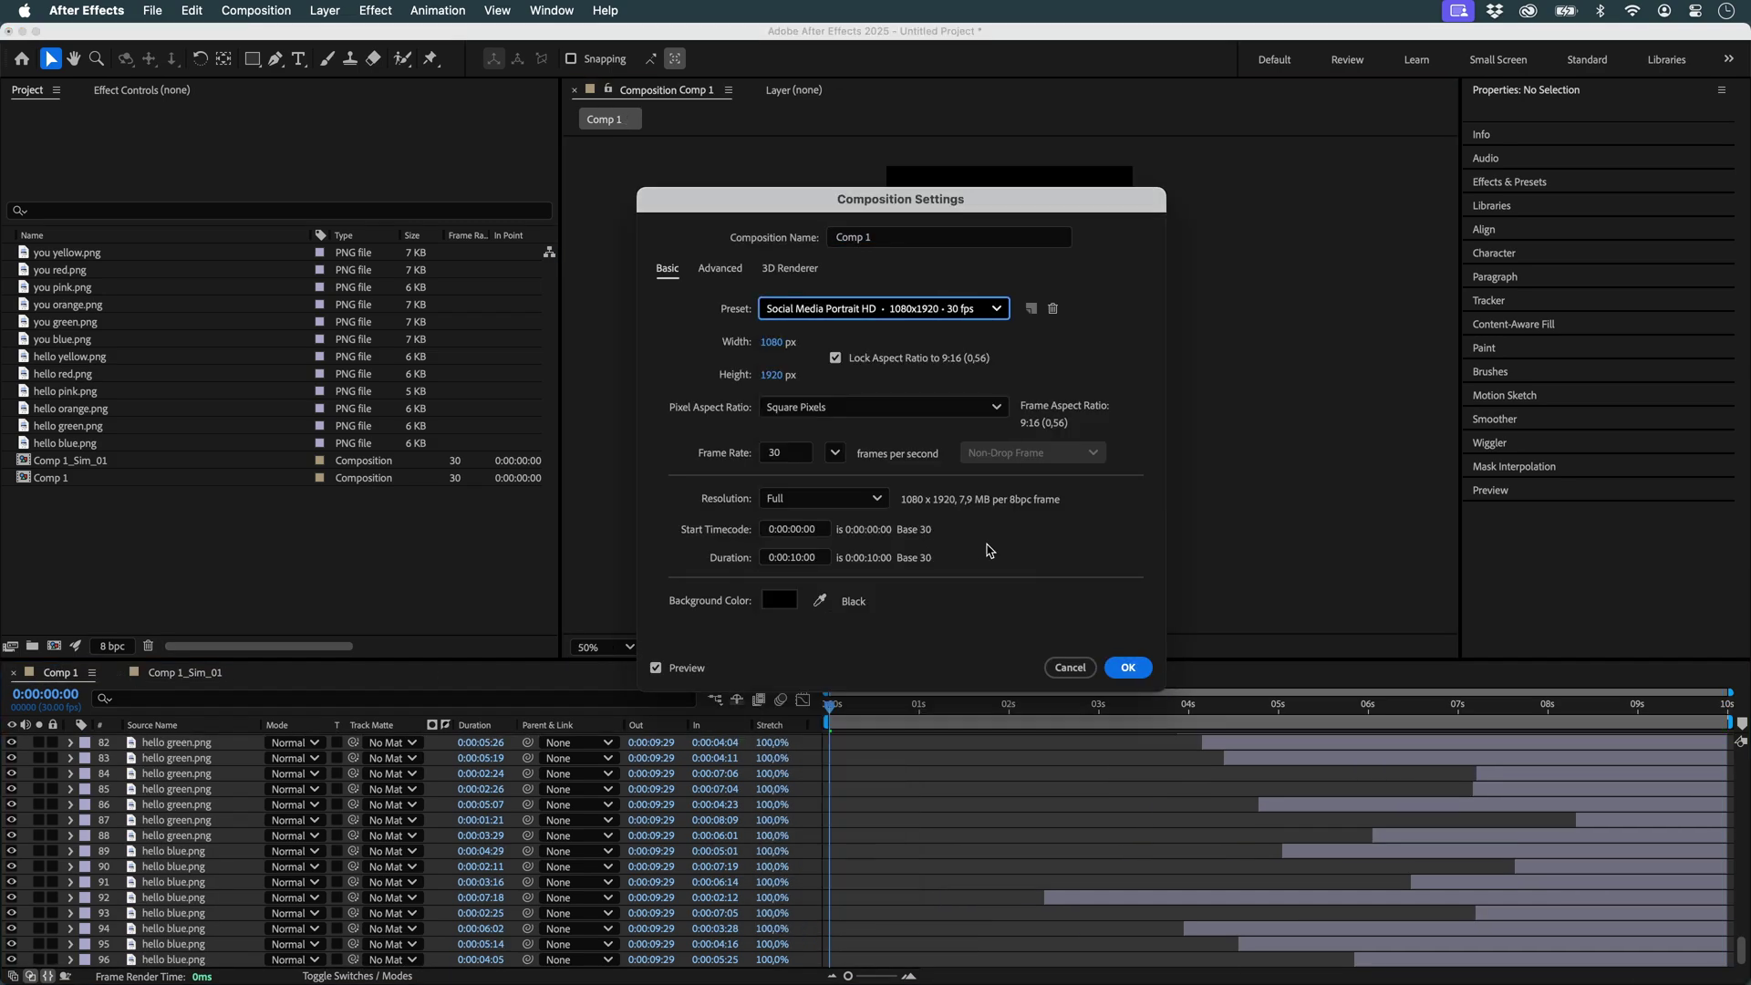
{"action": "left_click", "coordinate": [1126, 668]}
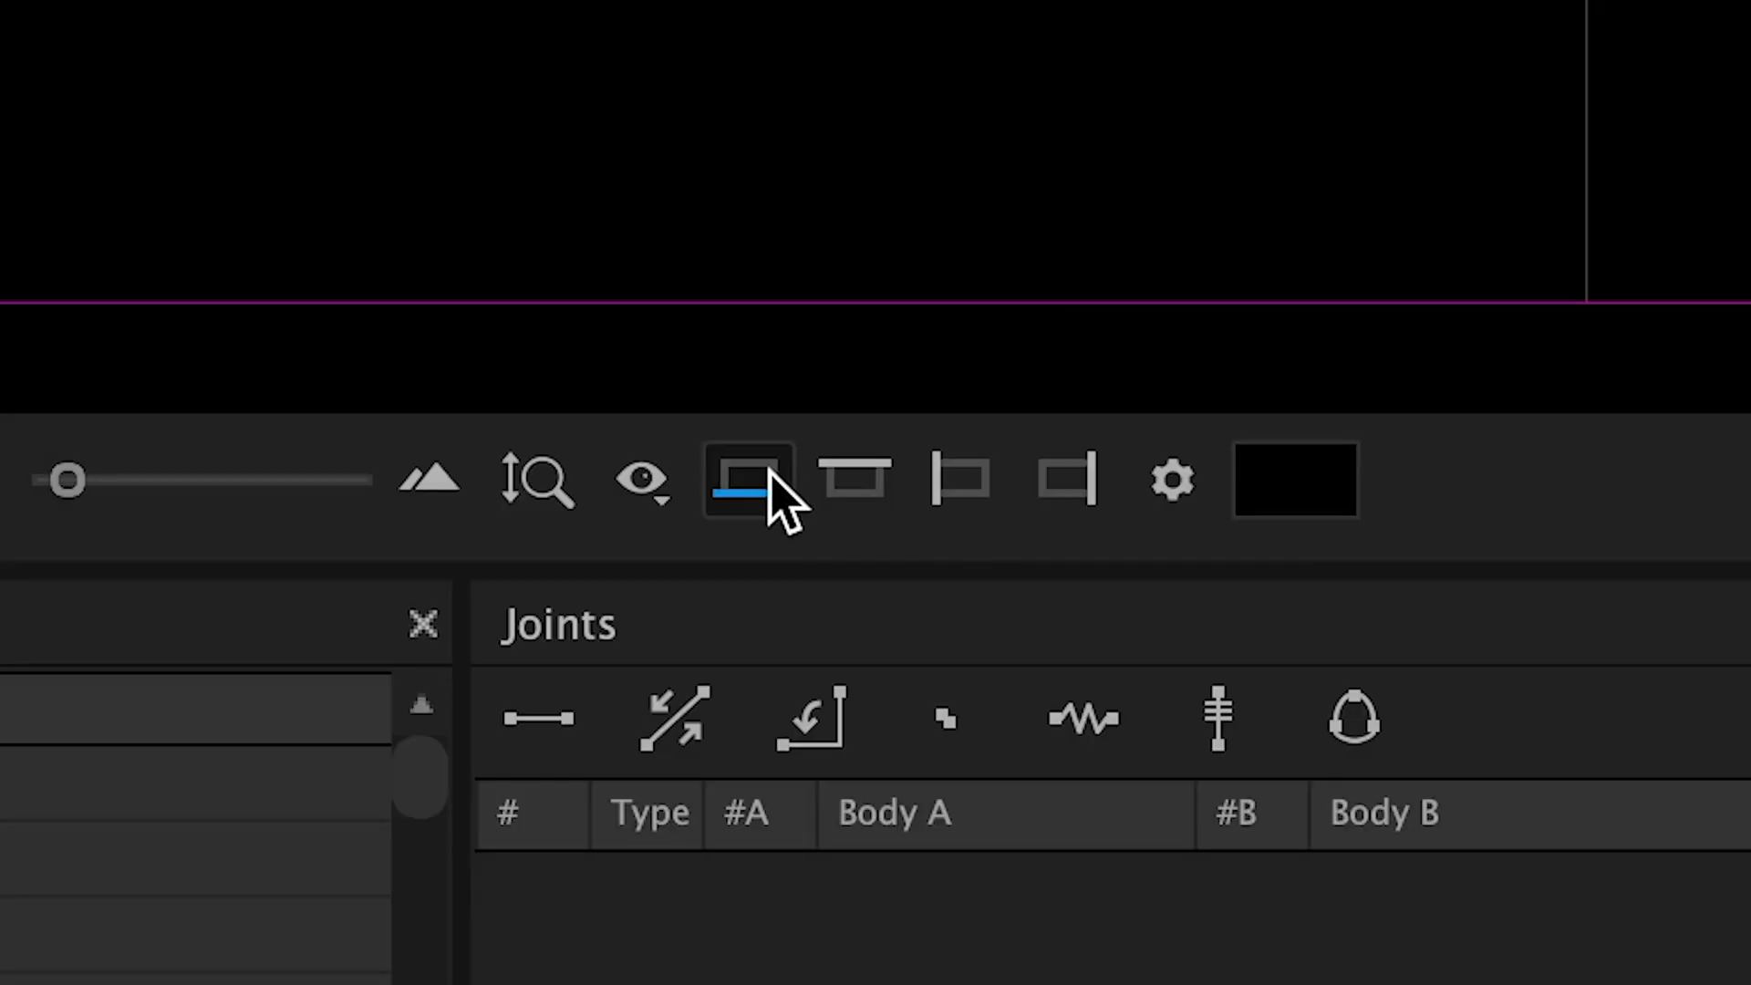
Step: Replace the bottom wall with left and right walls, then select all bodies
{"action": "left_click", "coordinate": [780, 500]}
{"action": "left_click", "coordinate": [963, 489]}
{"action": "left_click", "coordinate": [1067, 493]}
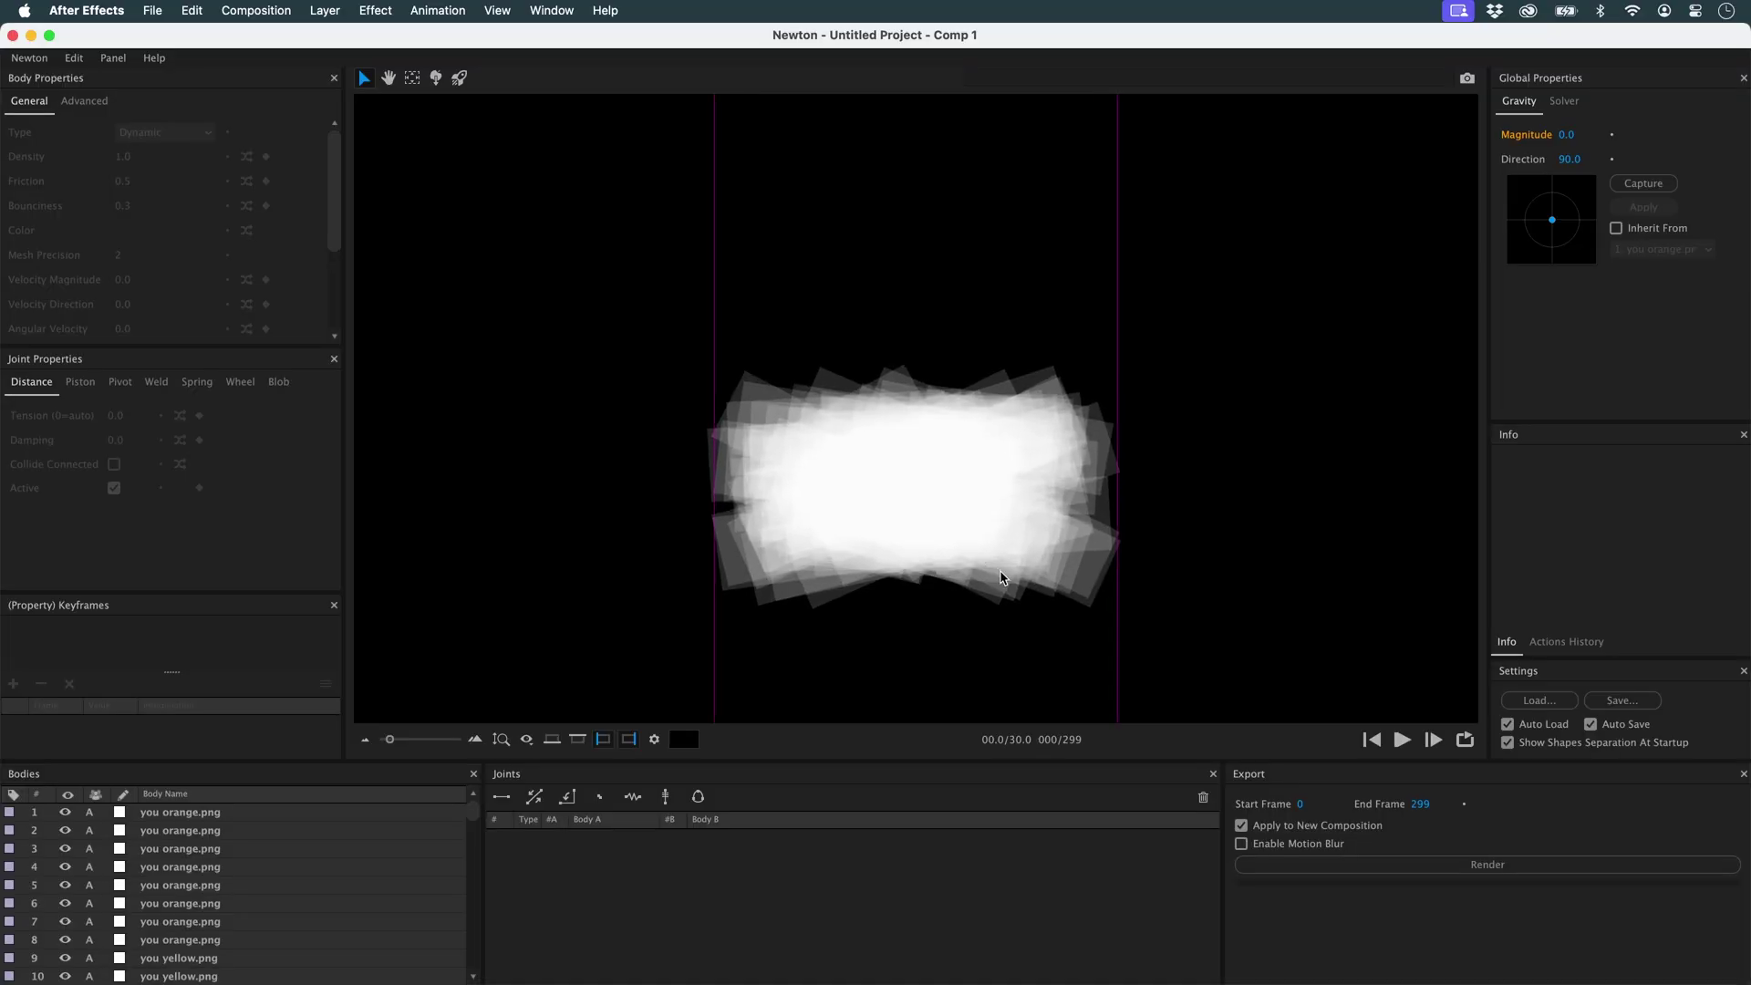
{"action": "left_click_drag", "start_coordinate": [721, 279], "coordinate": [1090, 626]}
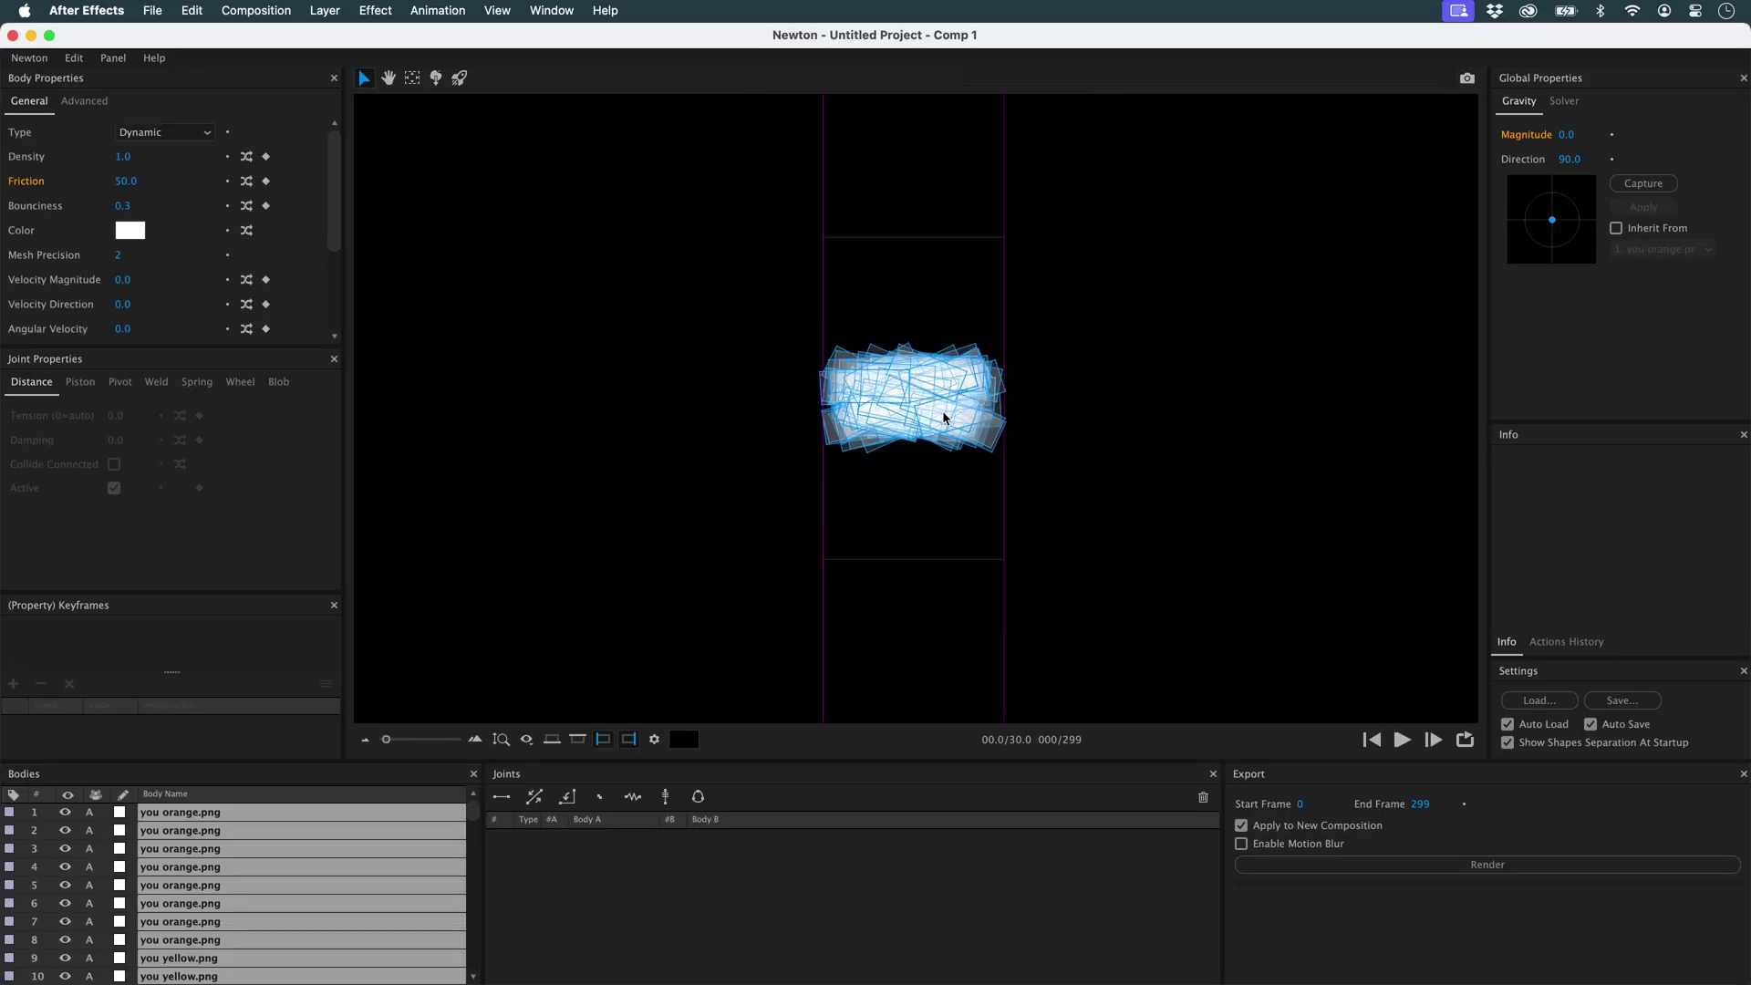
Step: Randomize all bodies' positions across the 0–1080 by 0–1920 portrait frame
{"action": "left_click", "coordinate": [671, 507]}
{"action": "key", "text": "super+a"}
{"action": "right_click", "coordinate": [903, 402]}
{"action": "left_click", "coordinate": [979, 688]}
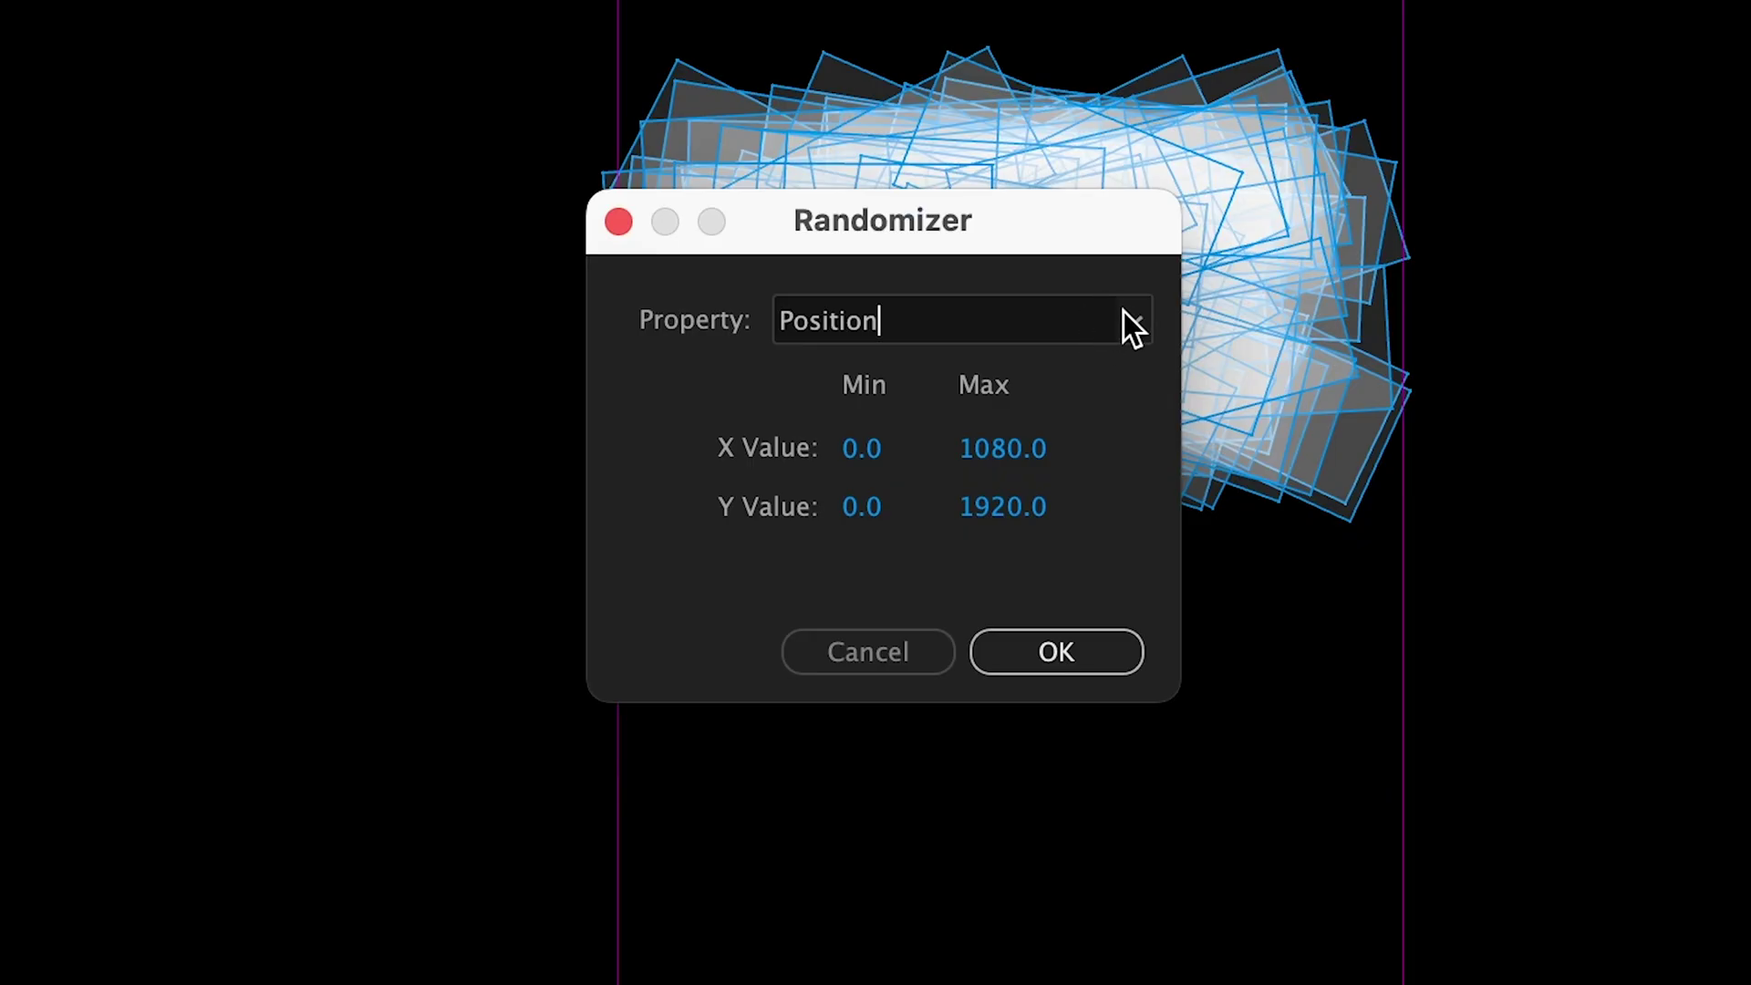
{"action": "left_click", "coordinate": [1129, 321]}
Step: Give all the bodies a random rotation
{"action": "left_click", "coordinate": [1004, 437]}
{"action": "left_click", "coordinate": [862, 446]}
{"action": "left_click", "coordinate": [934, 549]}
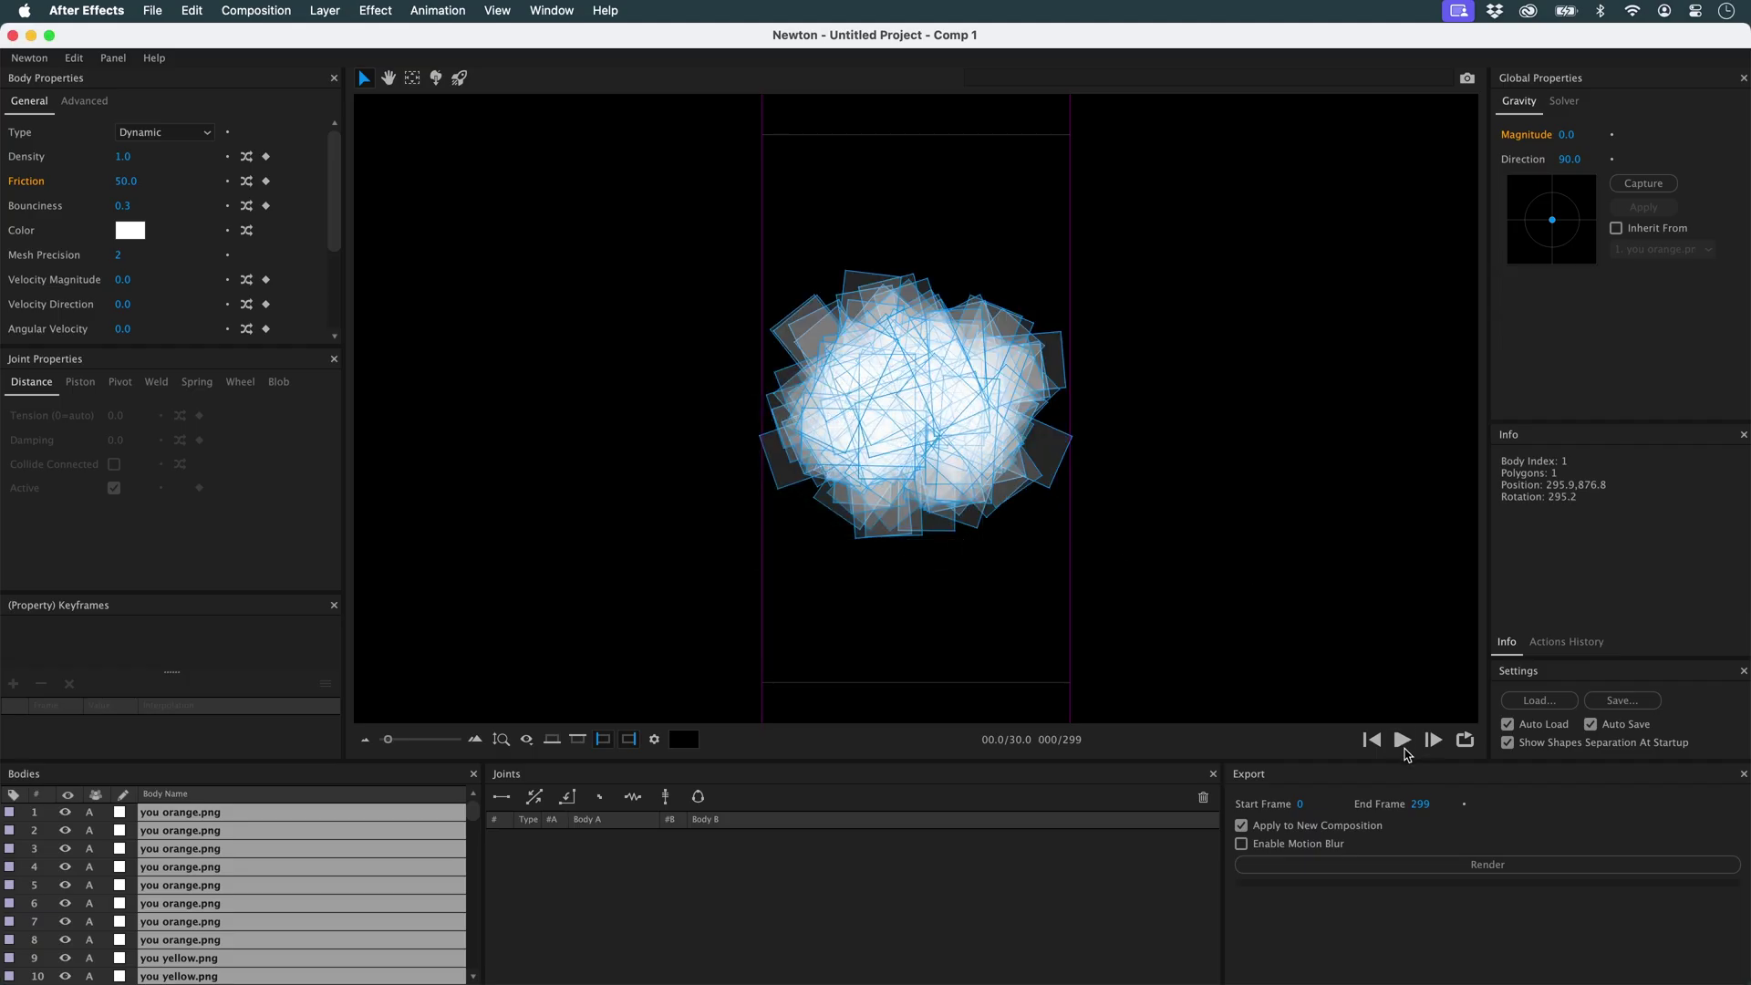